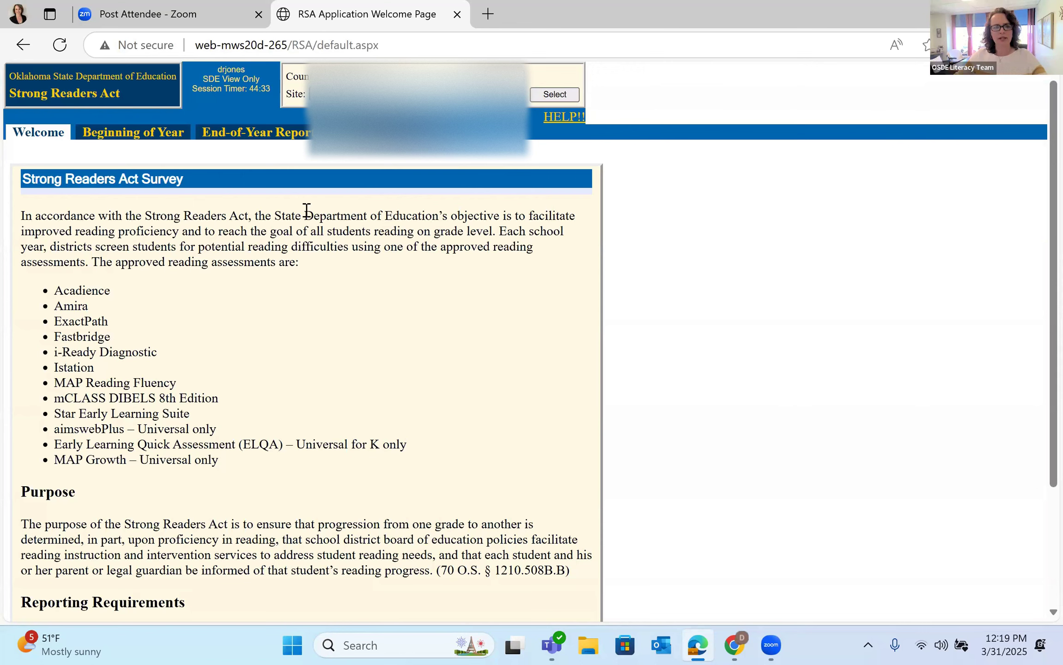
Step: Open the End-of-Year Report and enter the contact's full name in the Contact name field
{"action": "left_click", "coordinate": [281, 135]}
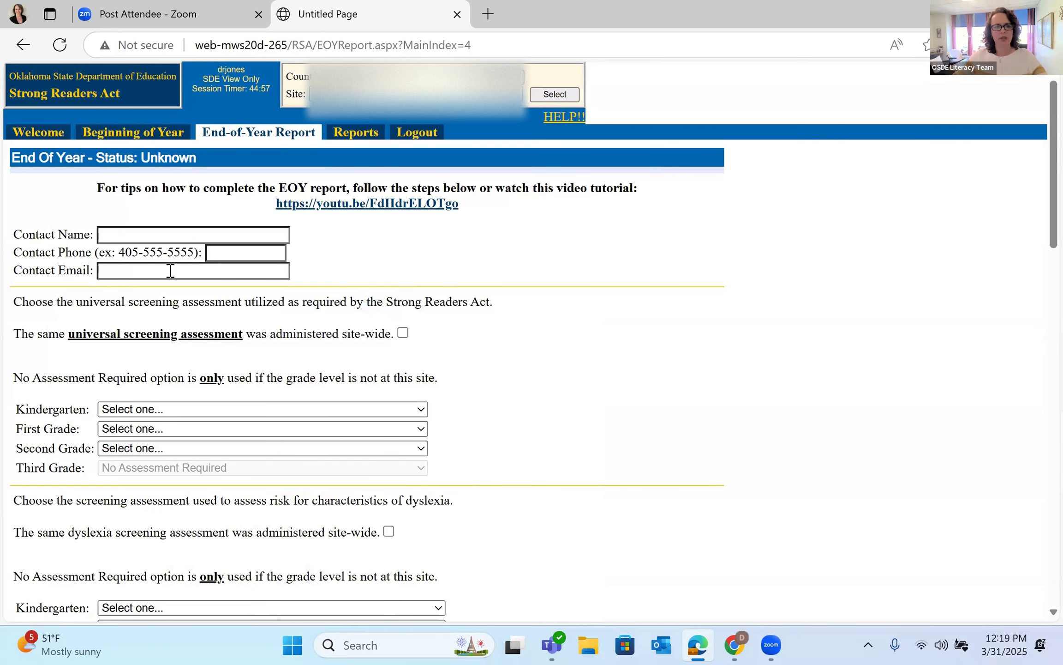
{"action": "left_click", "coordinate": [161, 231]}
Step: Fill in the contact's phone number and e-mail address
{"action": "left_click", "coordinate": [242, 257]}
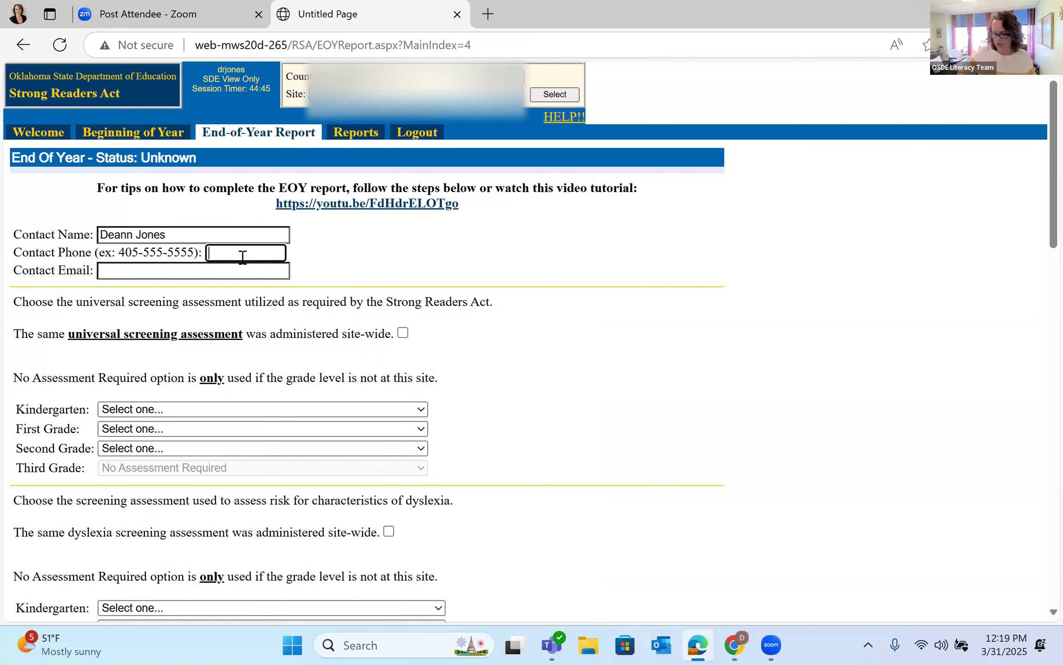
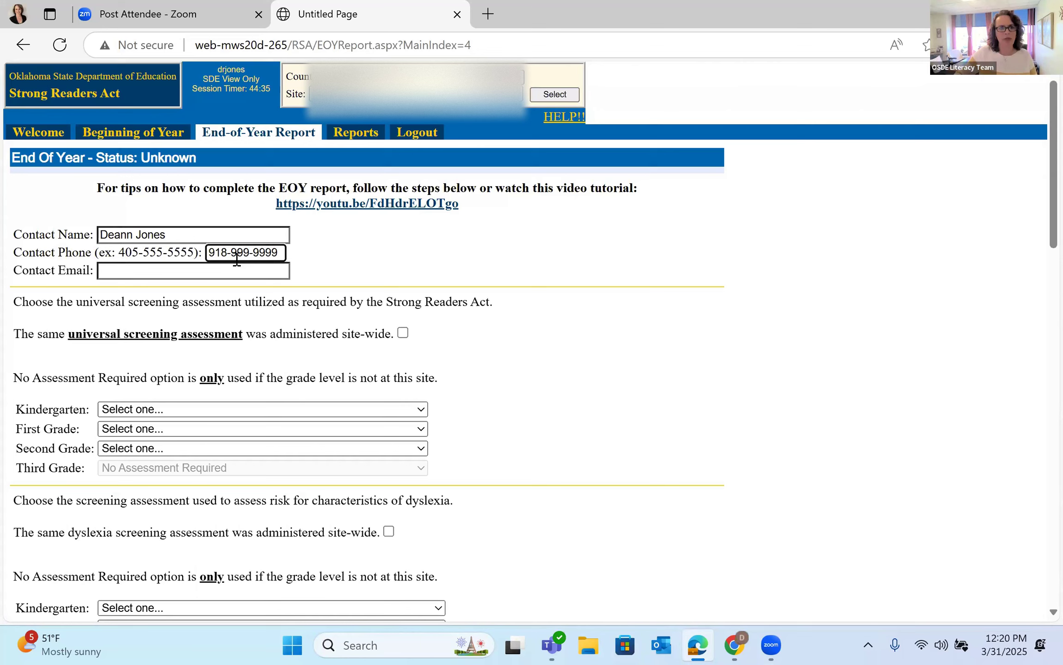
{"action": "left_click", "coordinate": [215, 274]}
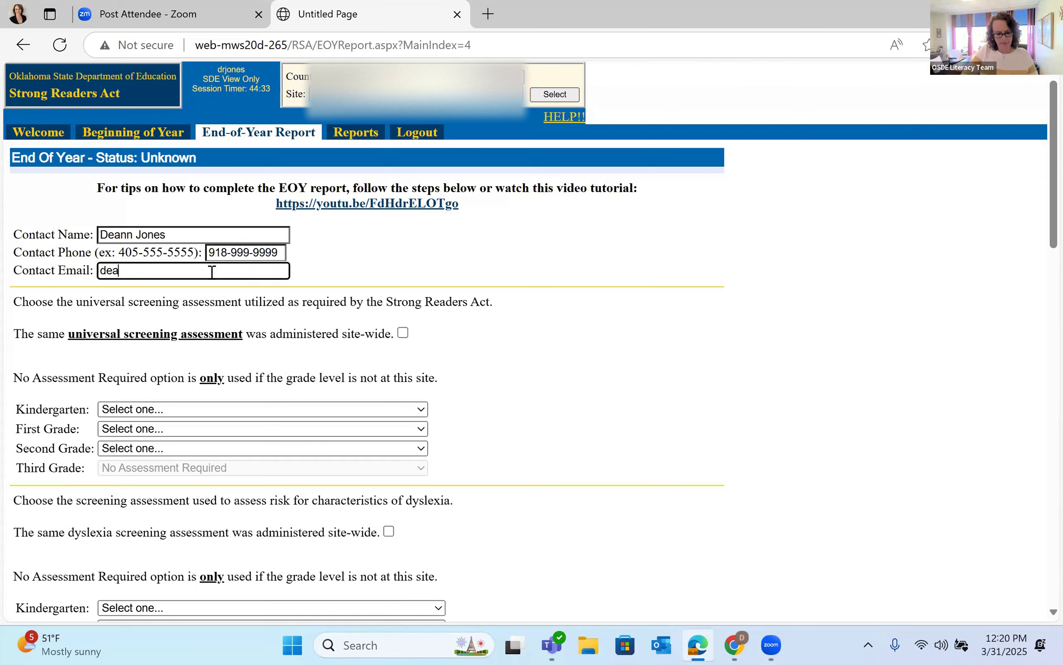
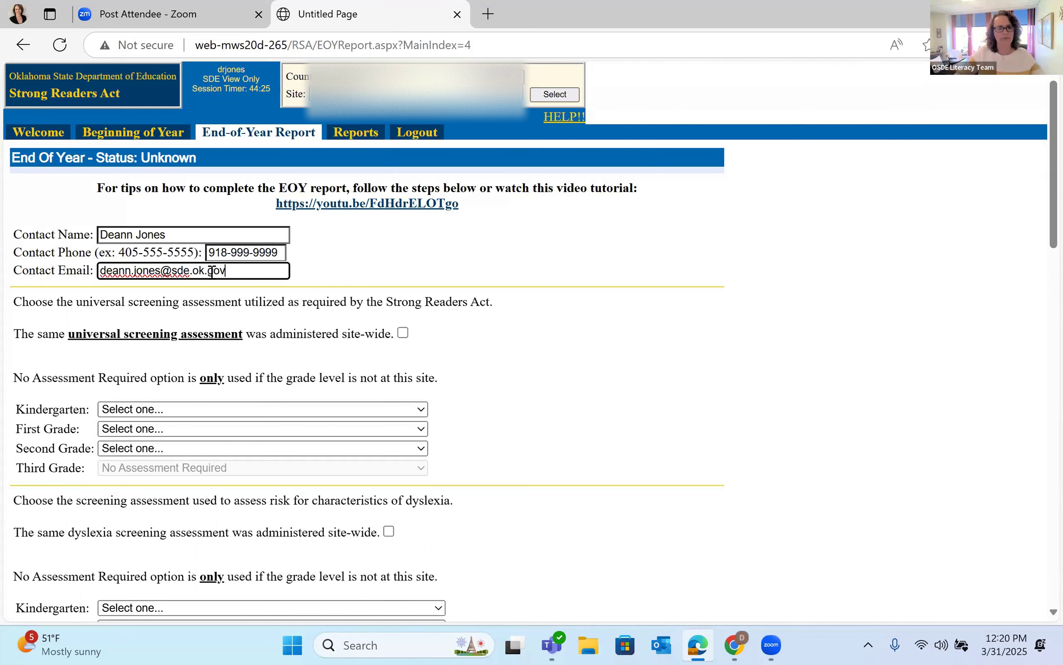
{"action": "left_click", "coordinate": [539, 444]}
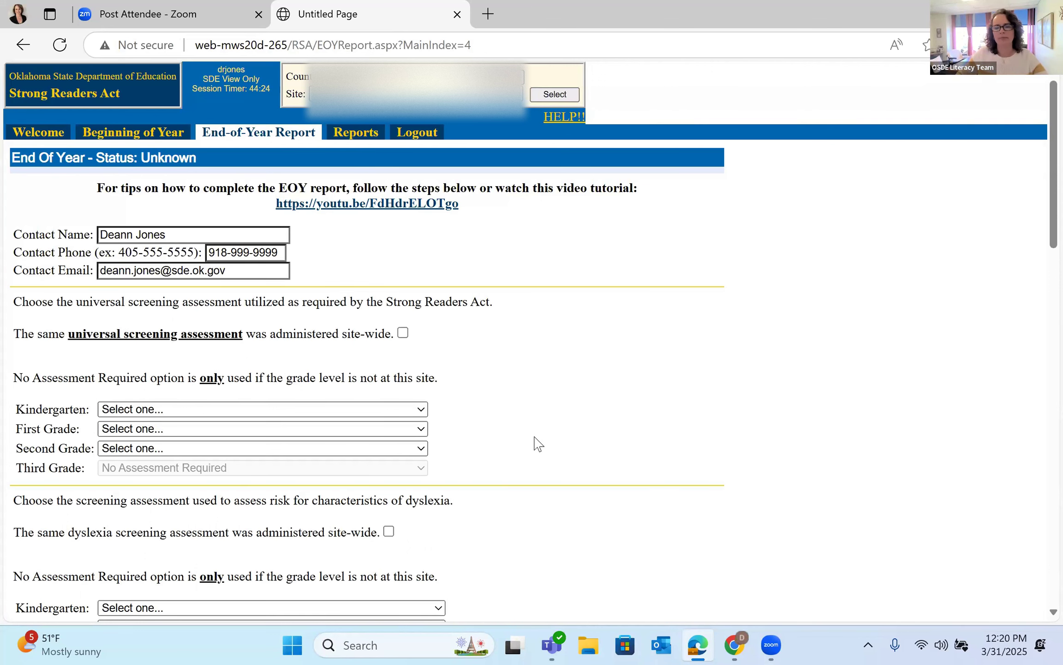
{"action": "scroll", "coordinate": [547, 432], "scroll_direction": "down", "scroll_amount": 1}
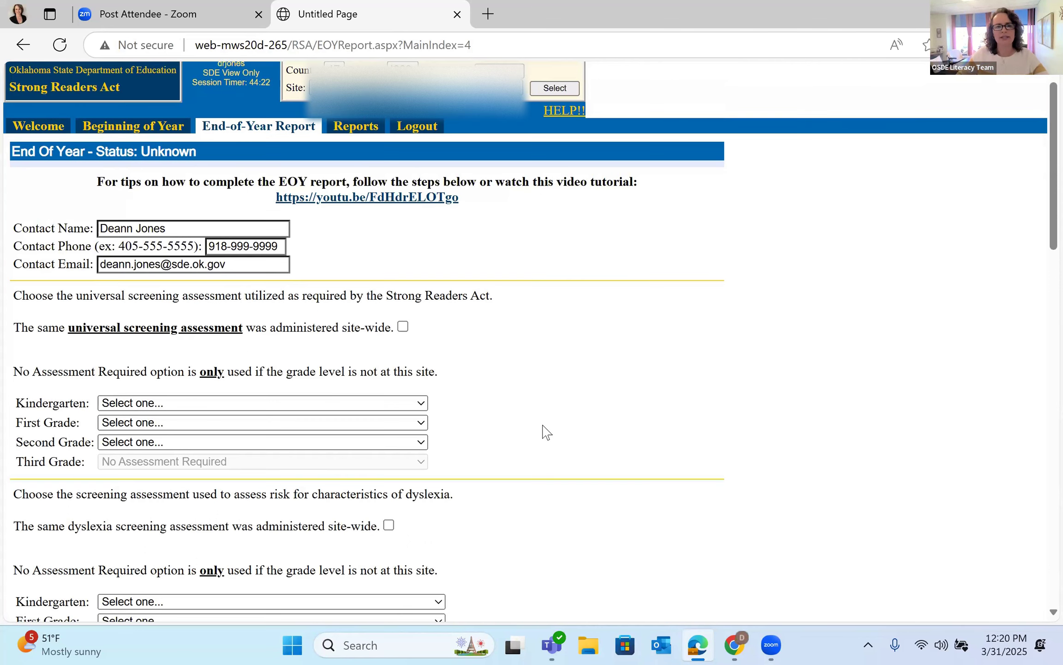
{"action": "scroll", "coordinate": [546, 432], "scroll_direction": "down", "scroll_amount": 2}
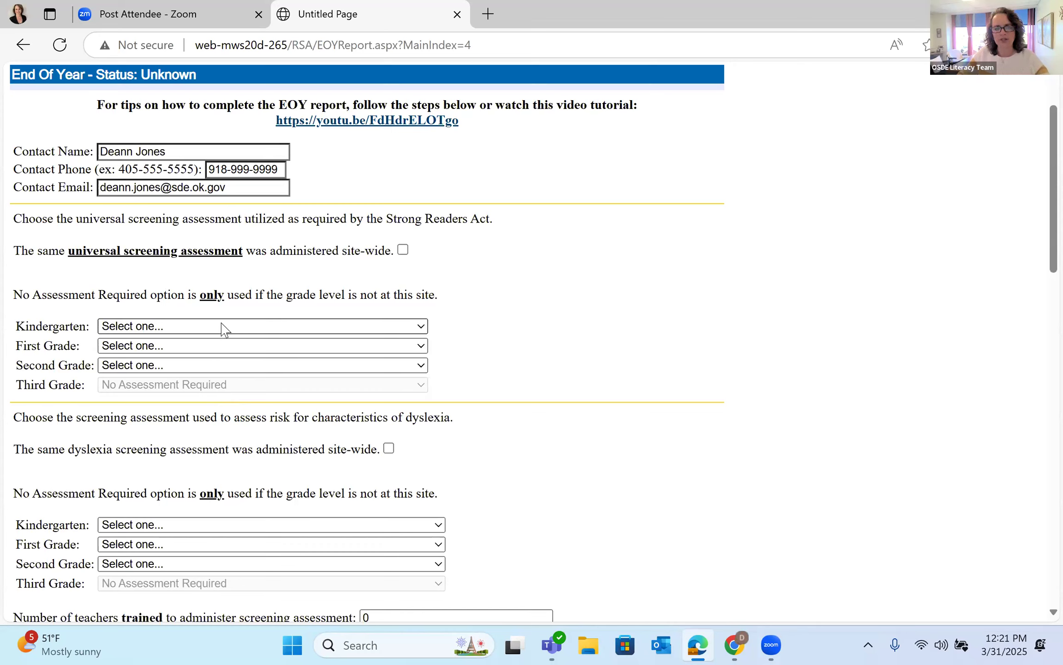
Step: Pick ELQA in the Kindergarten screener dropdown and Amira for First and Second Grade
{"action": "left_click", "coordinate": [171, 328]}
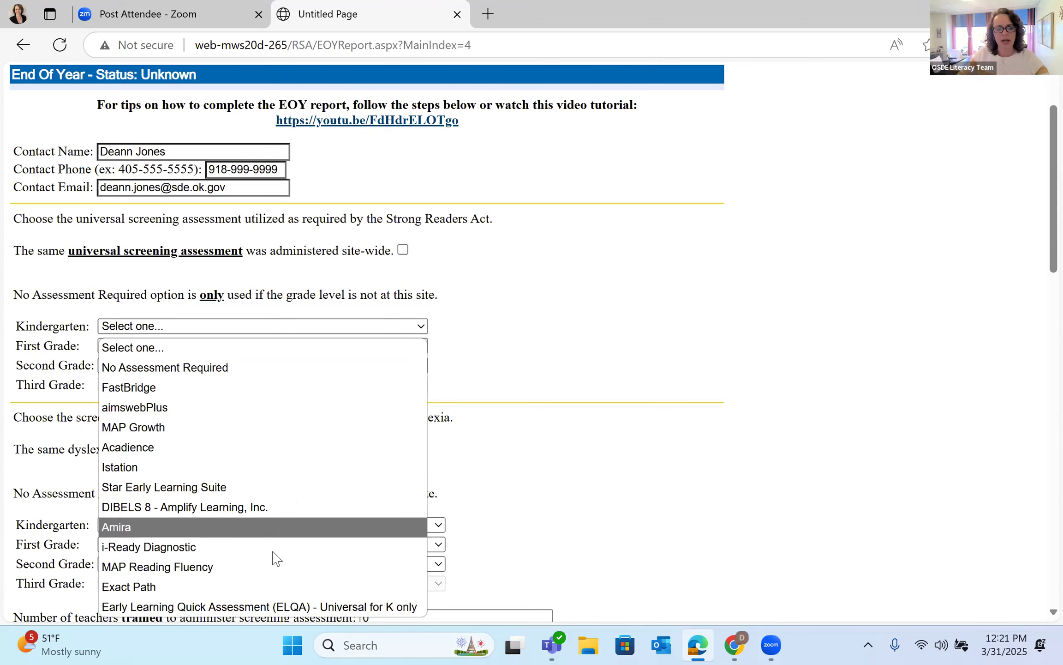
{"action": "left_click", "coordinate": [292, 607]}
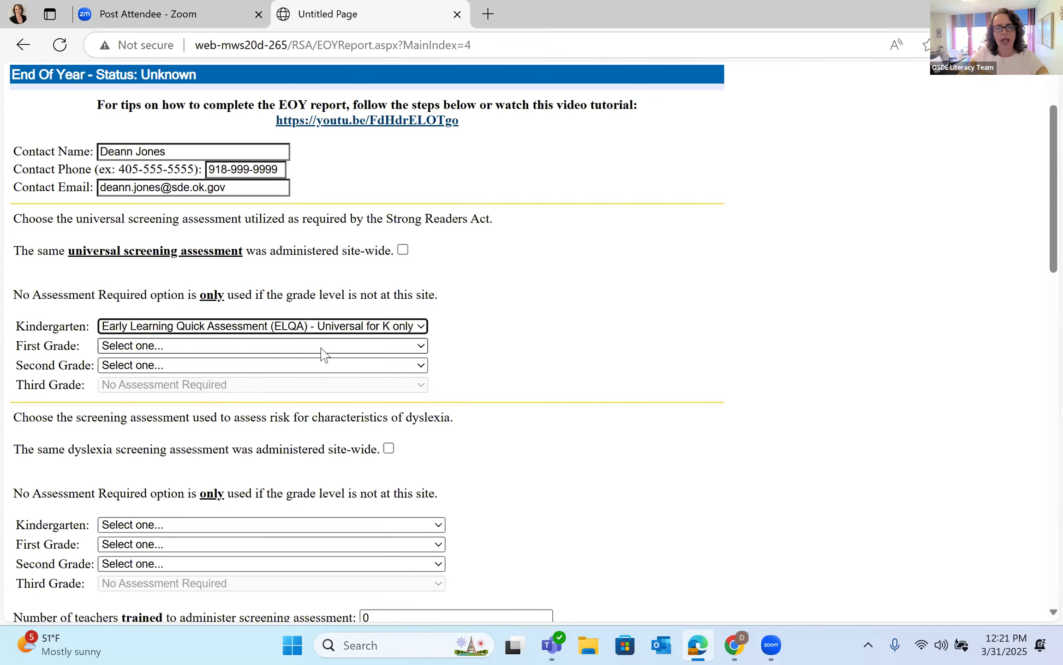
{"action": "left_click", "coordinate": [321, 348]}
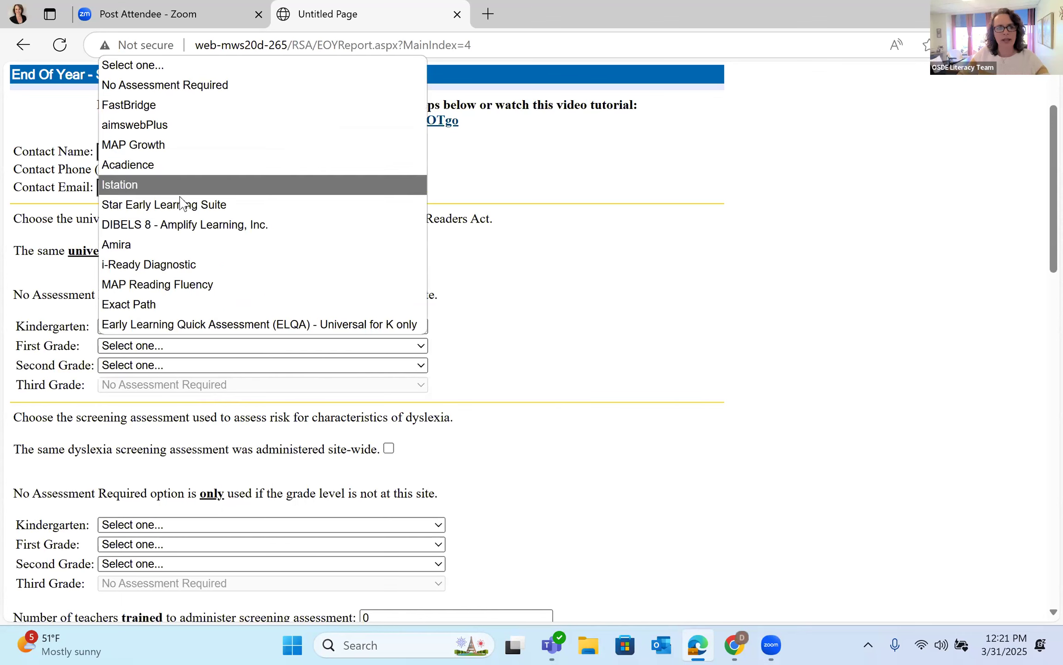
{"action": "left_click", "coordinate": [173, 238]}
{"action": "left_click", "coordinate": [232, 367]}
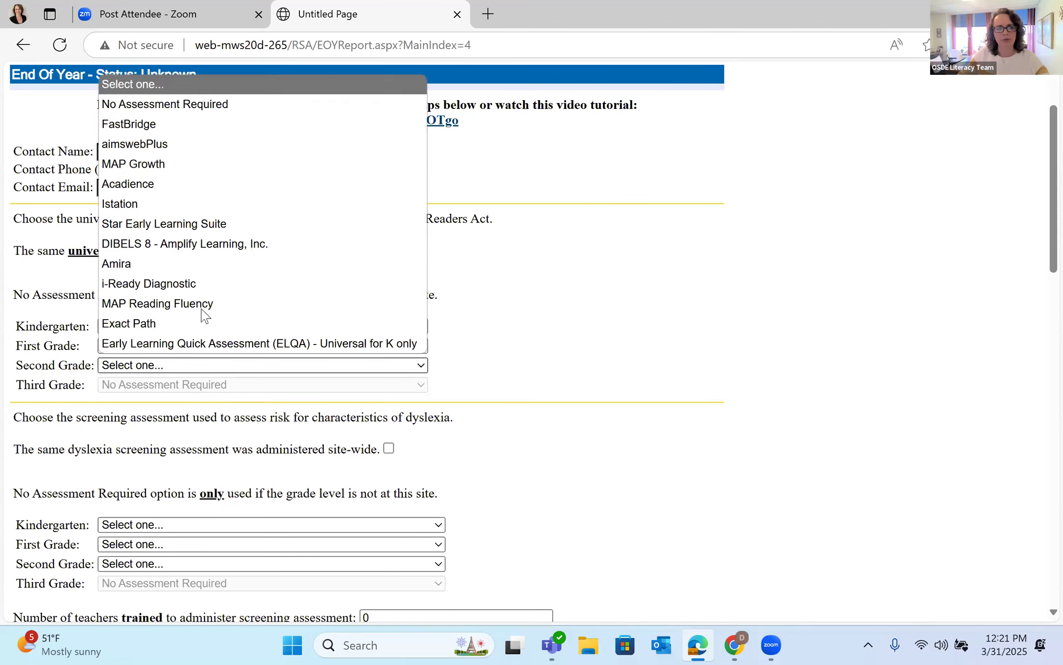
{"action": "left_click", "coordinate": [169, 266]}
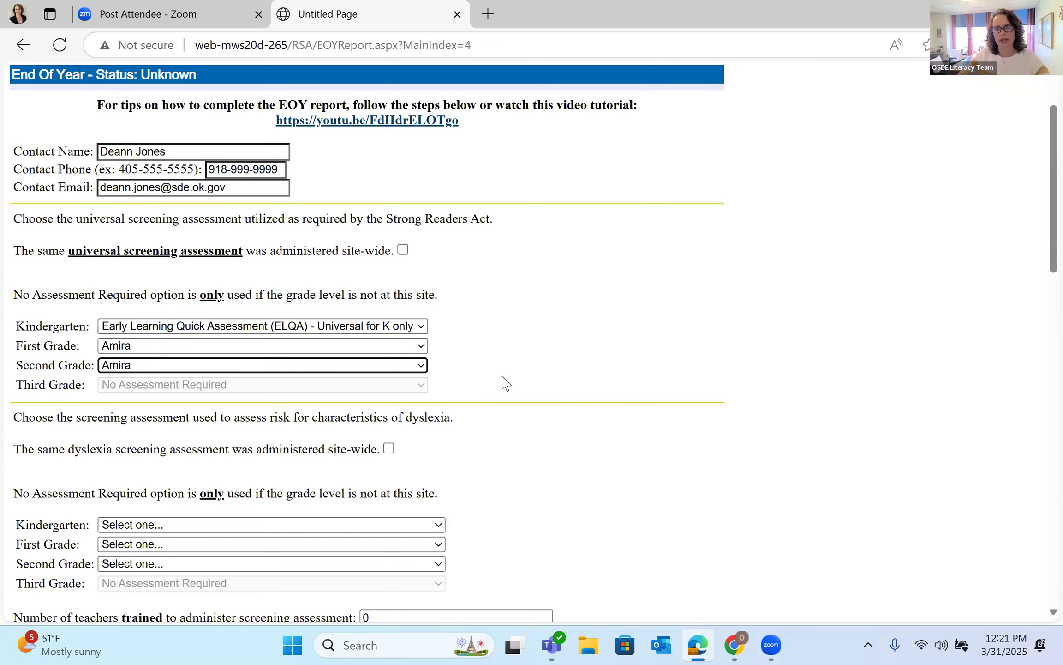
Step: Tick the same-screener-site-wide checkbox and choose Amira as the single universal screener
{"action": "left_click", "coordinate": [404, 250]}
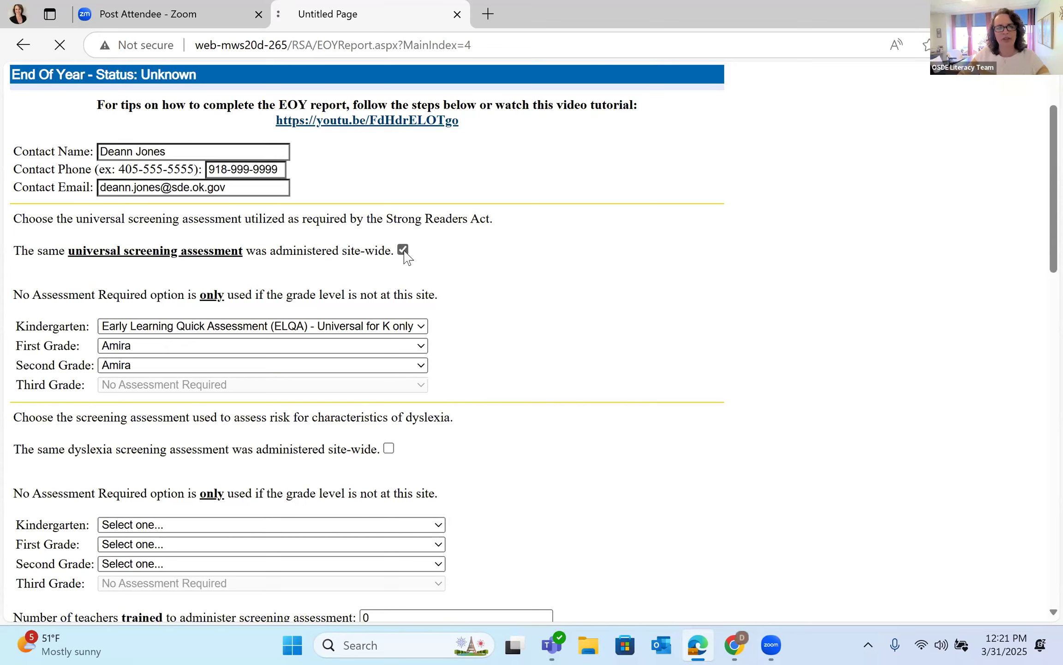
{"action": "scroll", "coordinate": [505, 394], "scroll_direction": "down", "scroll_amount": 1}
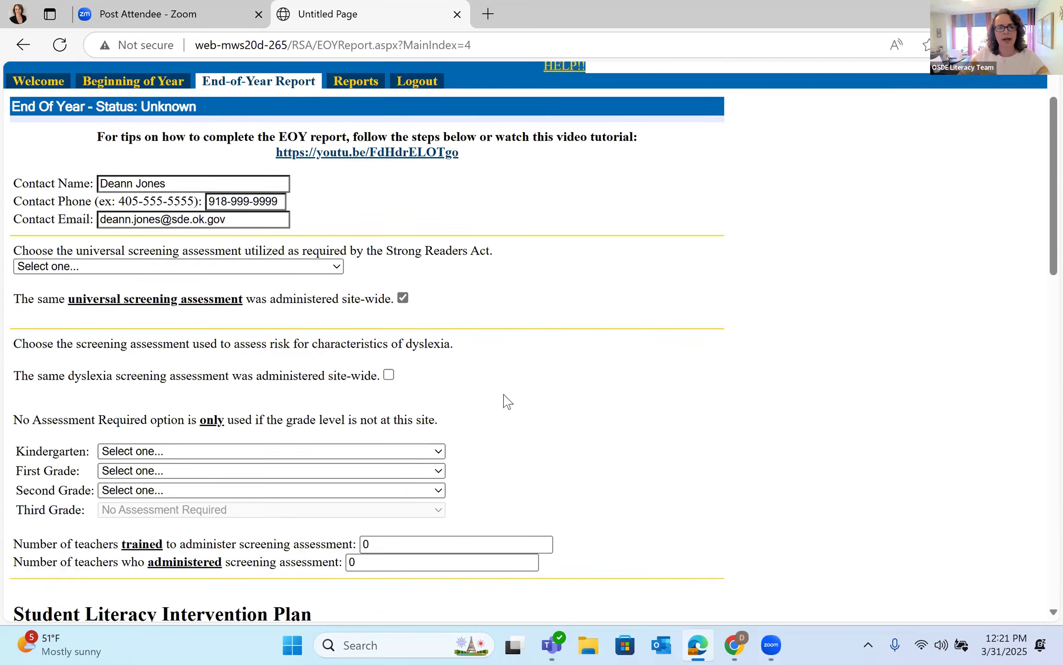
{"action": "scroll", "coordinate": [294, 245], "scroll_direction": "down", "scroll_amount": 1}
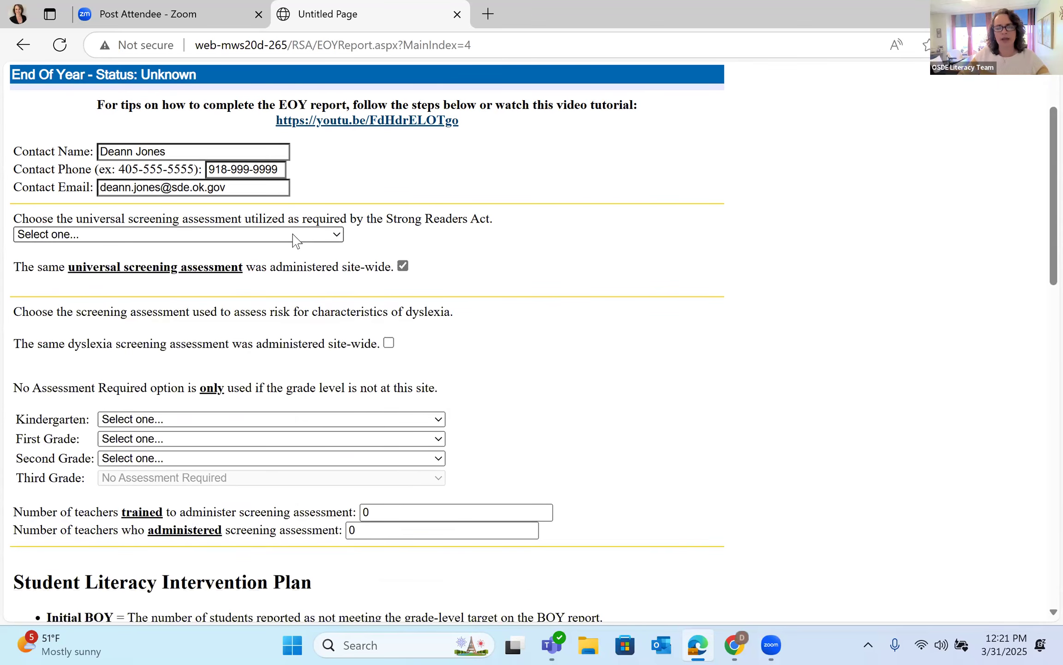
{"action": "left_click", "coordinate": [294, 234]}
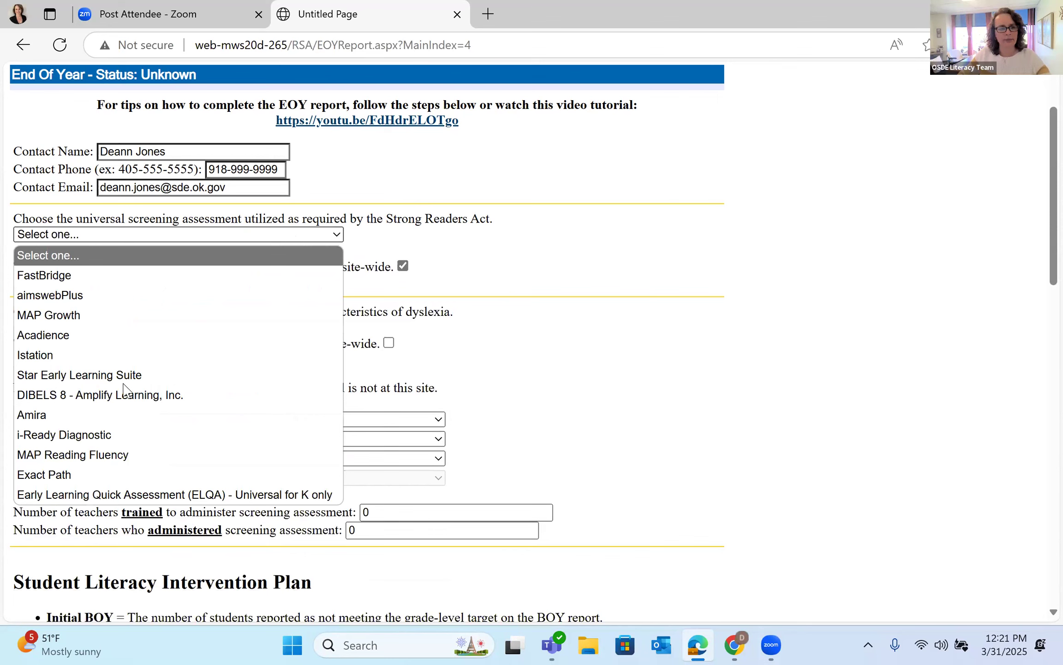
{"action": "left_click", "coordinate": [50, 415]}
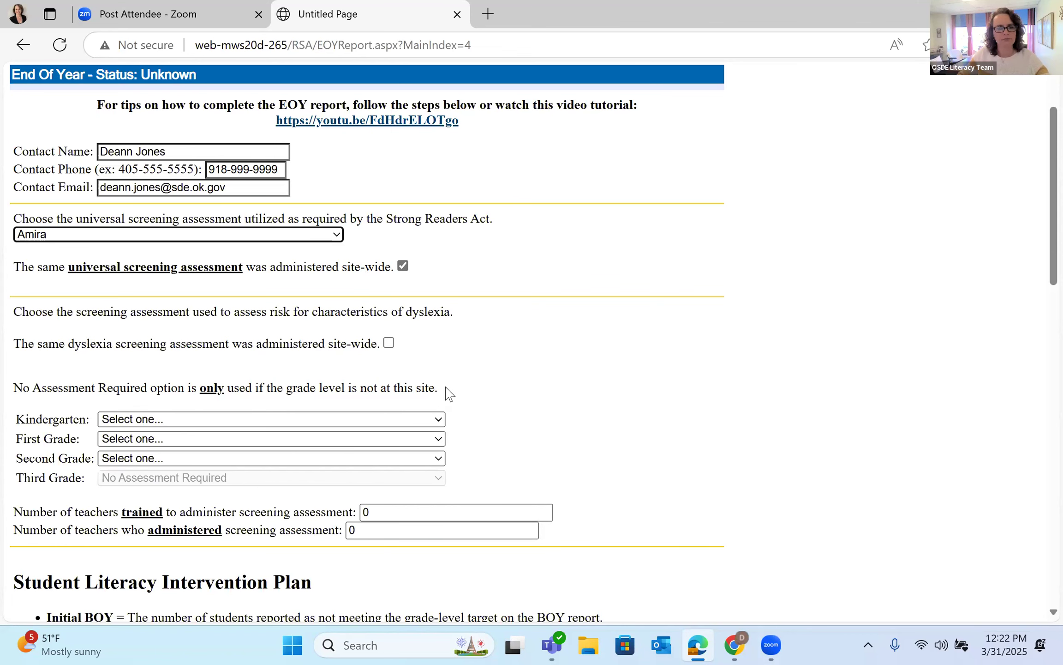
{"action": "scroll", "coordinate": [446, 392], "scroll_direction": "down", "scroll_amount": 1}
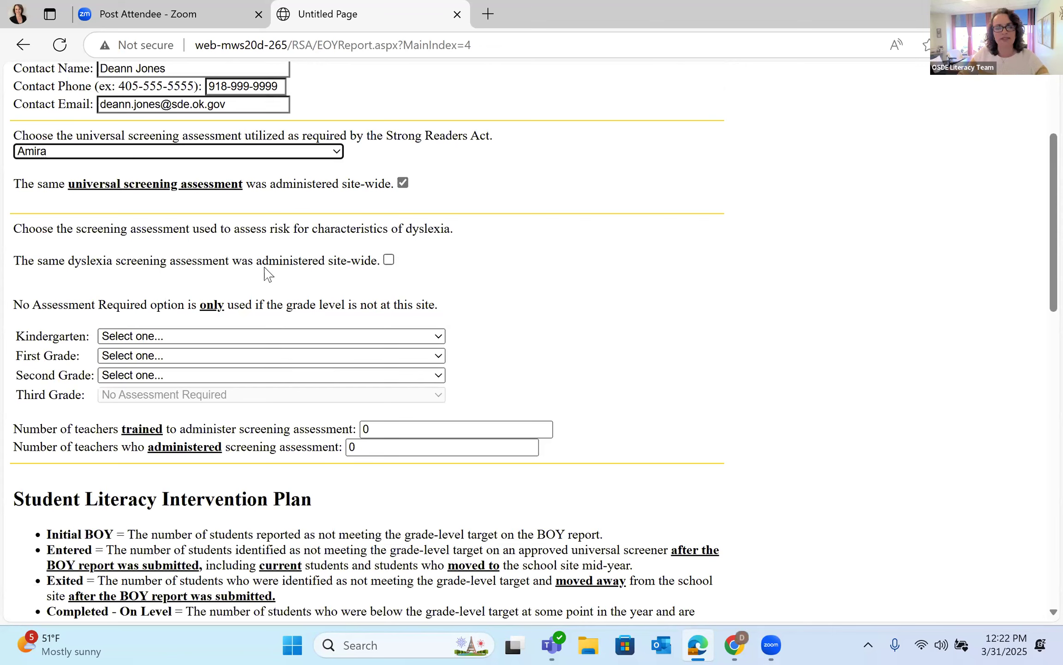
Step: Mark the dyslexia screener as used site-wide and choose Amira for it
{"action": "left_click", "coordinate": [388, 260]}
{"action": "scroll", "coordinate": [391, 299], "scroll_direction": "down", "scroll_amount": 1}
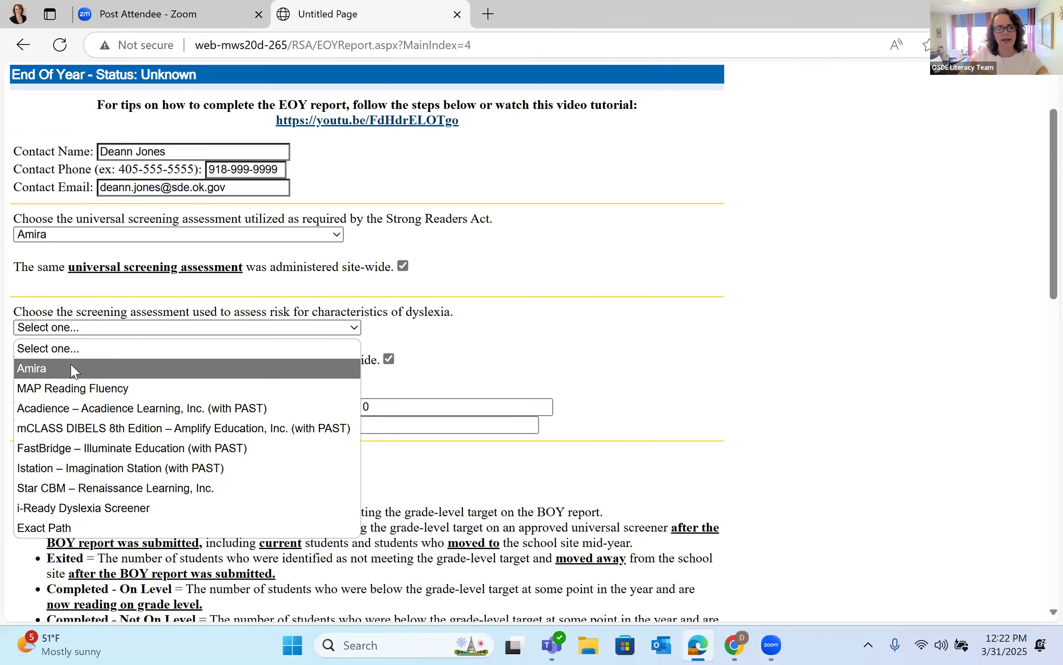
{"action": "left_click", "coordinate": [71, 370]}
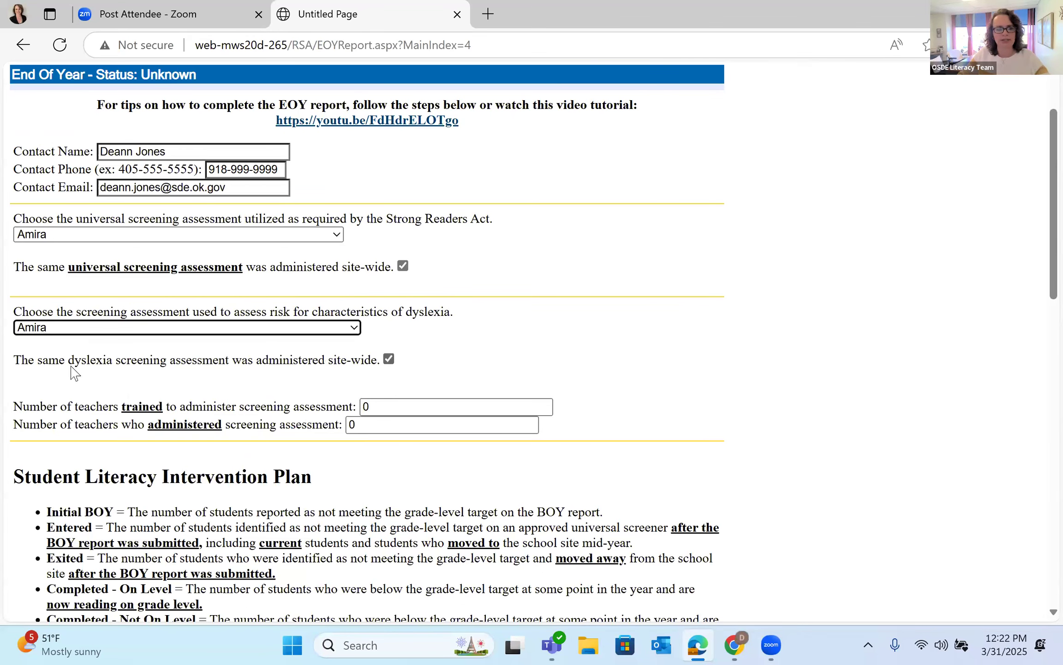
{"action": "scroll", "coordinate": [574, 381], "scroll_direction": "down", "scroll_amount": 2}
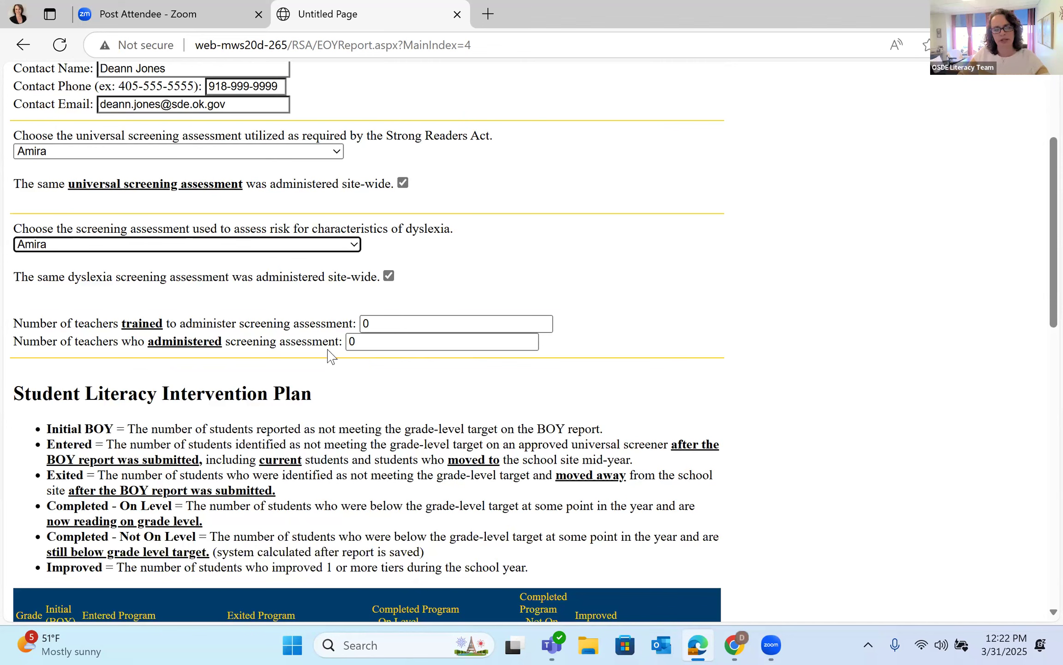
Step: Enter 15 teachers trained and 12 teachers administering the screening
{"action": "left_click", "coordinate": [385, 325]}
{"action": "key", "text": "BackSpace"}
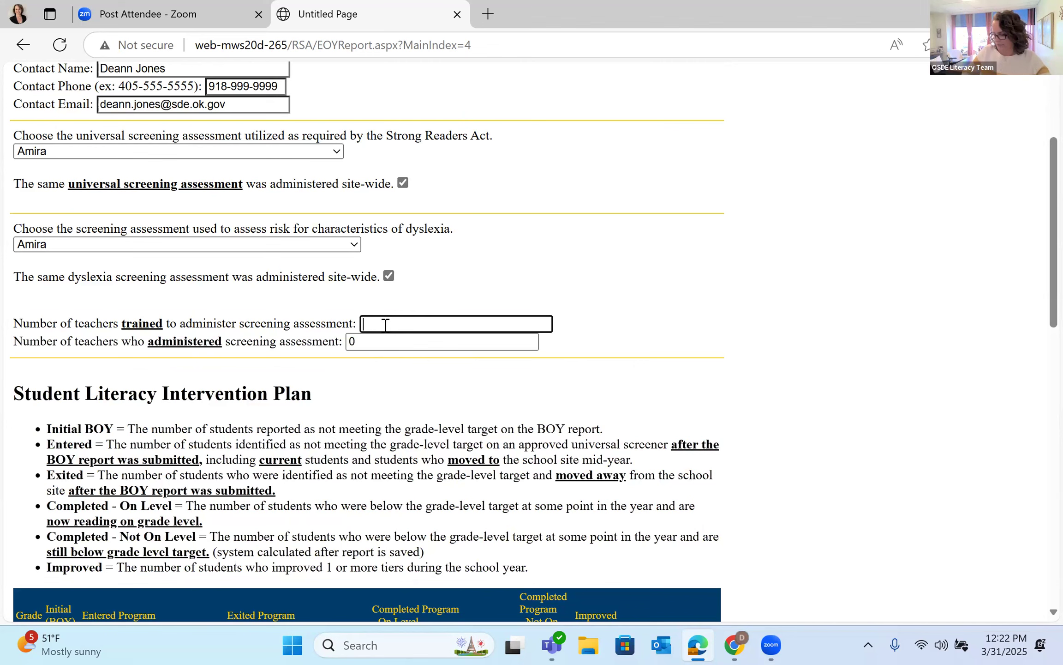
{"action": "type", "text": "15"}
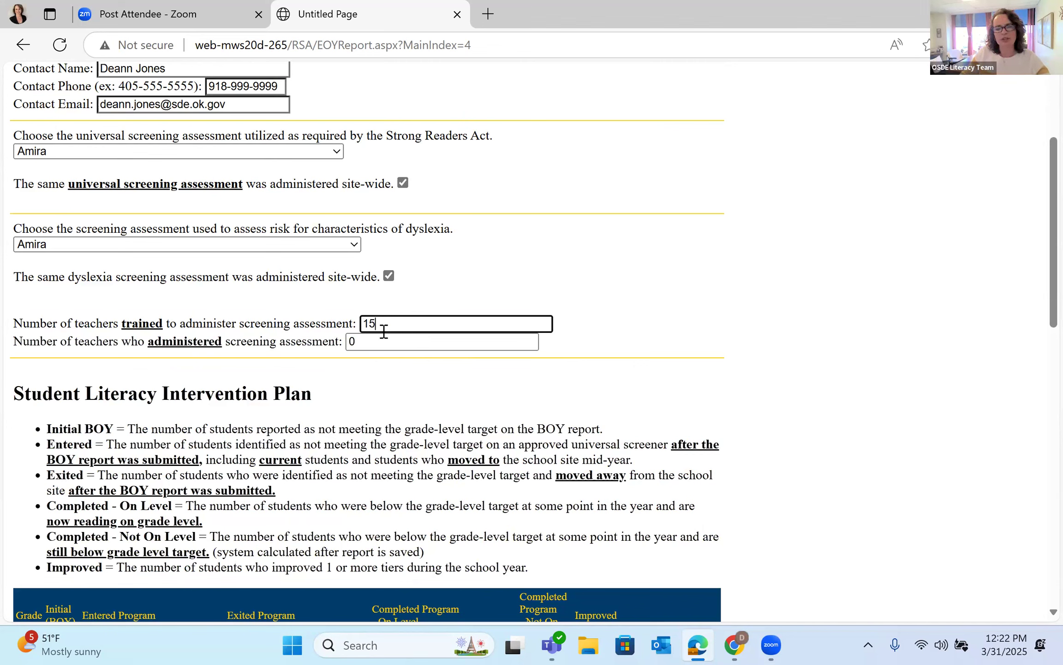
{"action": "left_click", "coordinate": [382, 341]}
{"action": "key", "text": "BackSpace"}
{"action": "type", "text": "12"}
{"action": "left_click", "coordinate": [730, 368]}
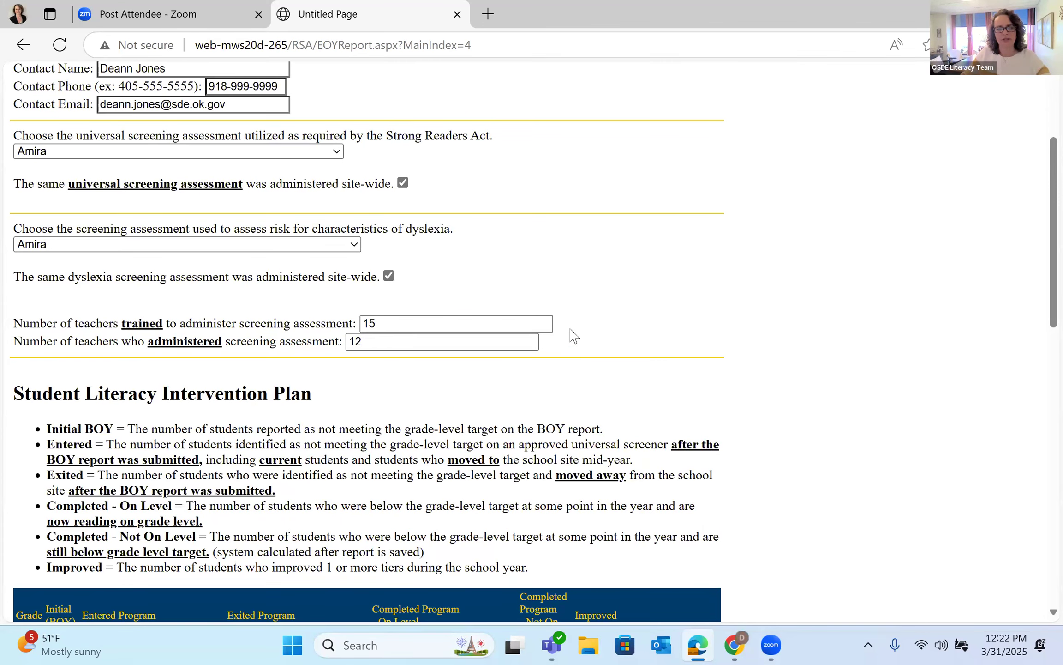
{"action": "scroll", "coordinate": [709, 368], "scroll_direction": "down", "scroll_amount": 2}
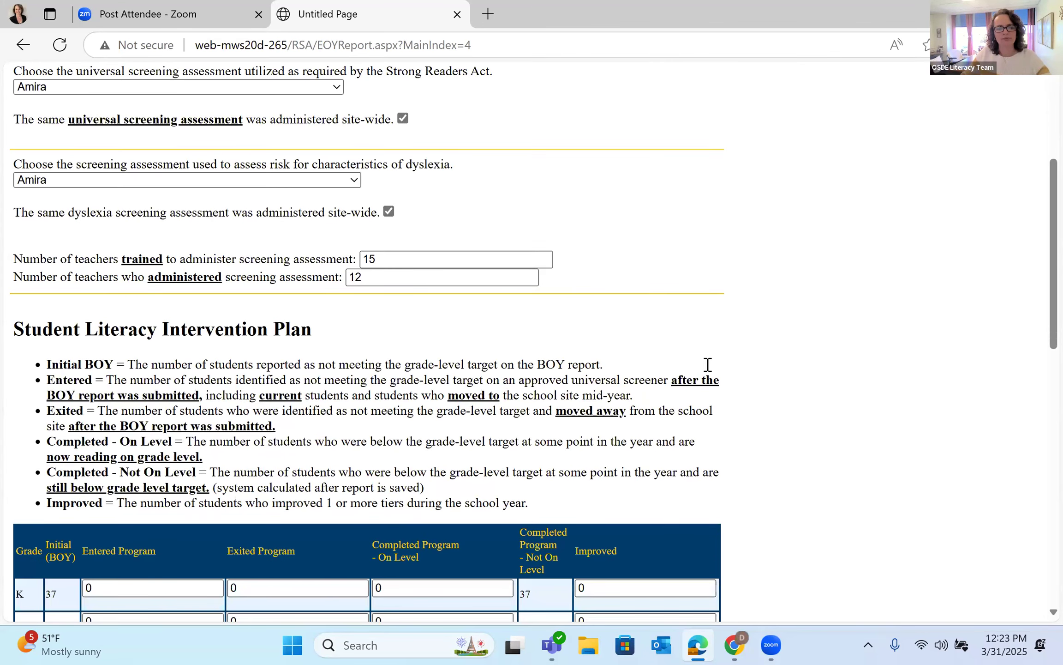
Step: Scroll to the Student Literacy Intervention Plan table and select the kindergarten Entered Program box
{"action": "scroll", "coordinate": [707, 364], "scroll_direction": "down", "scroll_amount": 1}
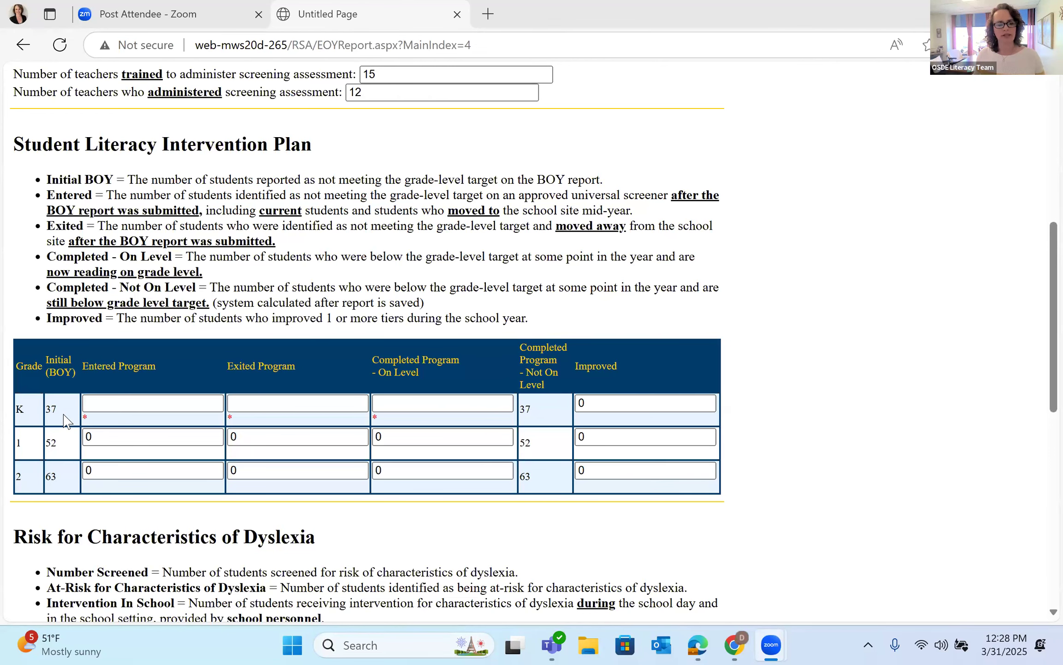
{"action": "left_click", "coordinate": [111, 406]}
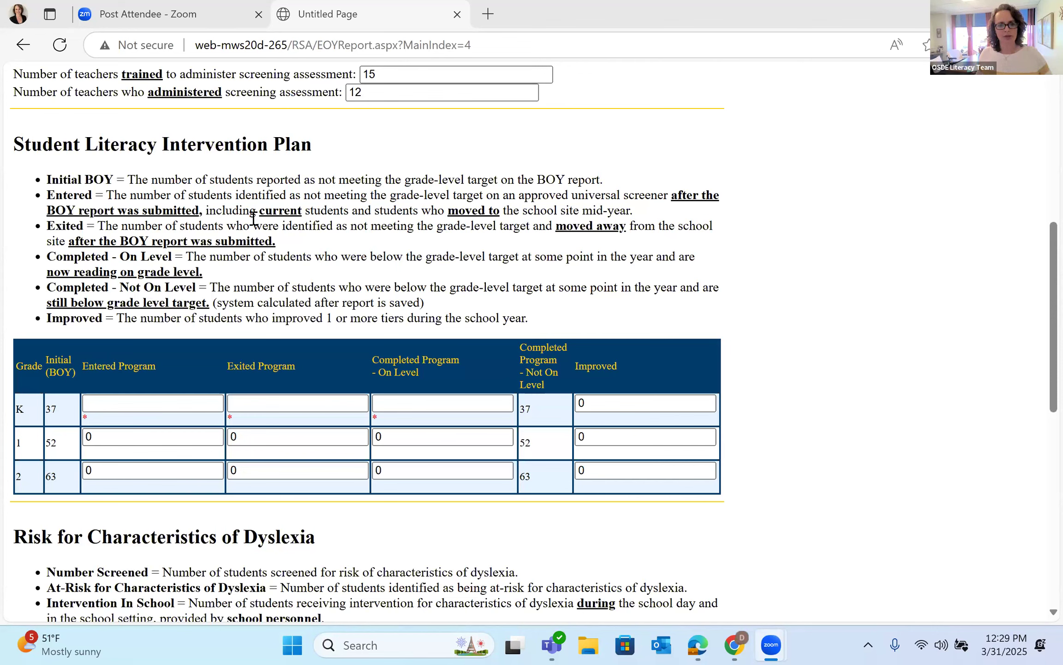
Step: Enter kindergarten intervention counts: 2 entered, 1 exited, 20 completed on level
{"action": "left_click", "coordinate": [121, 408]}
{"action": "type", "text": "2"}
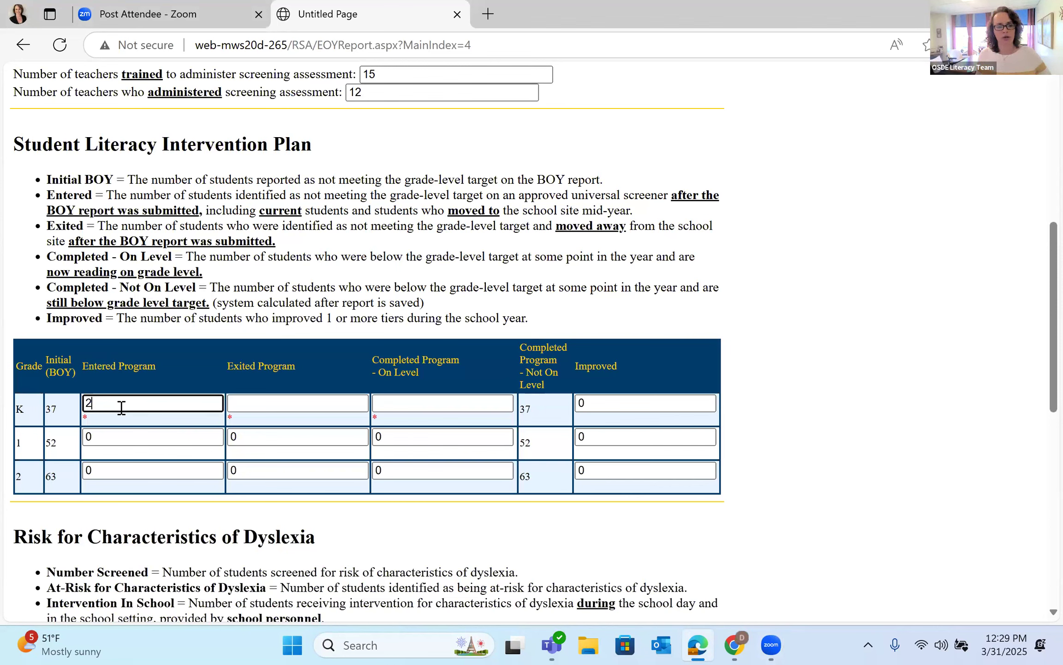
{"action": "left_click", "coordinate": [273, 401]}
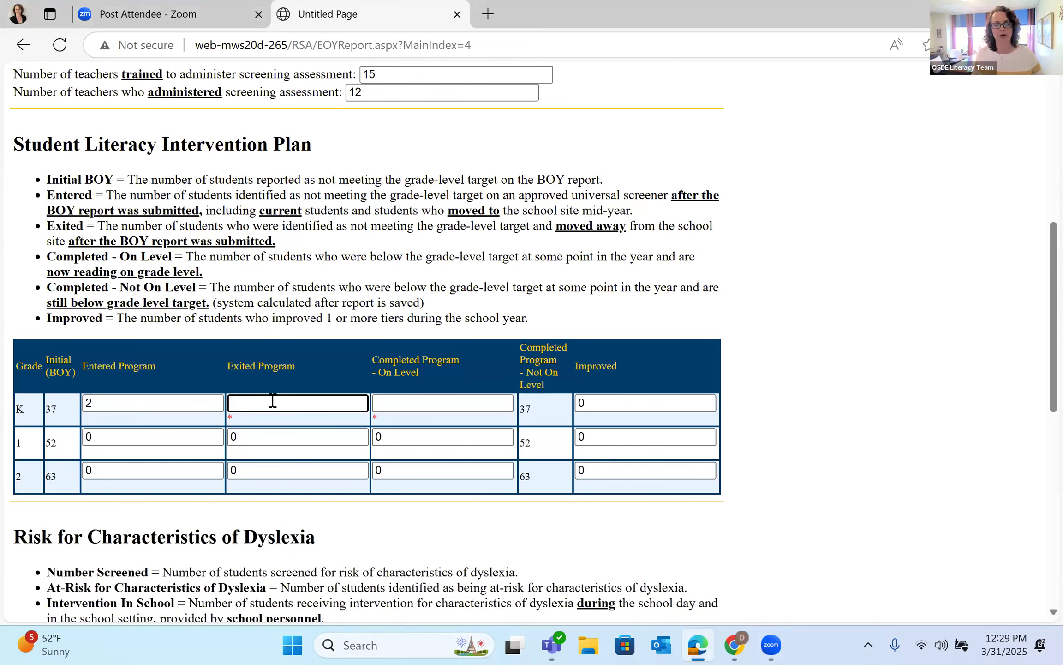
{"action": "type", "text": "1"}
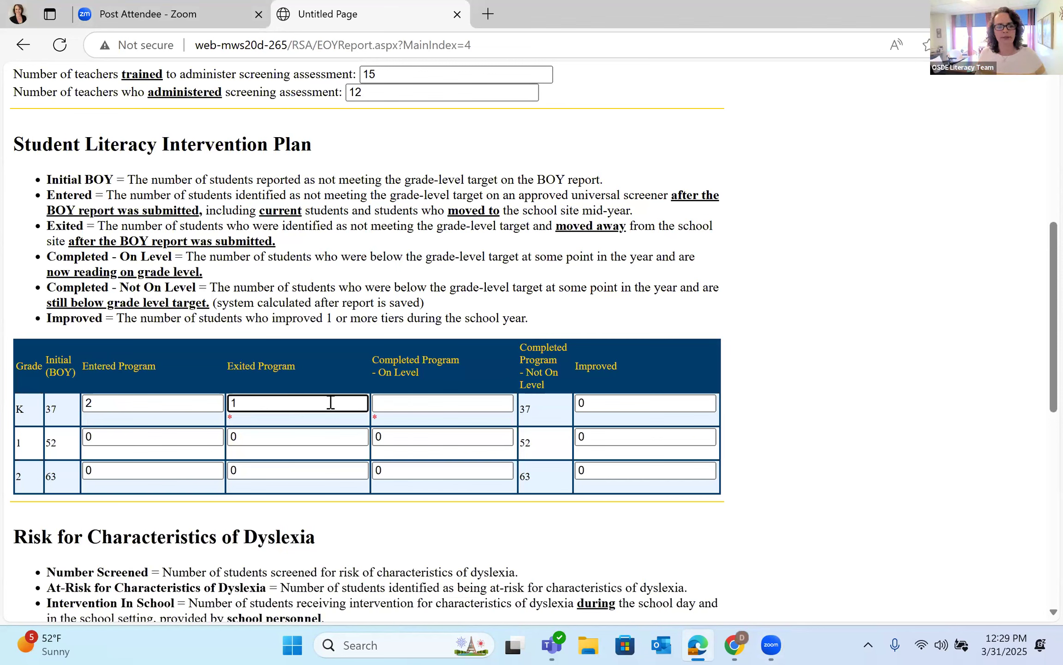
{"action": "left_click", "coordinate": [379, 404]}
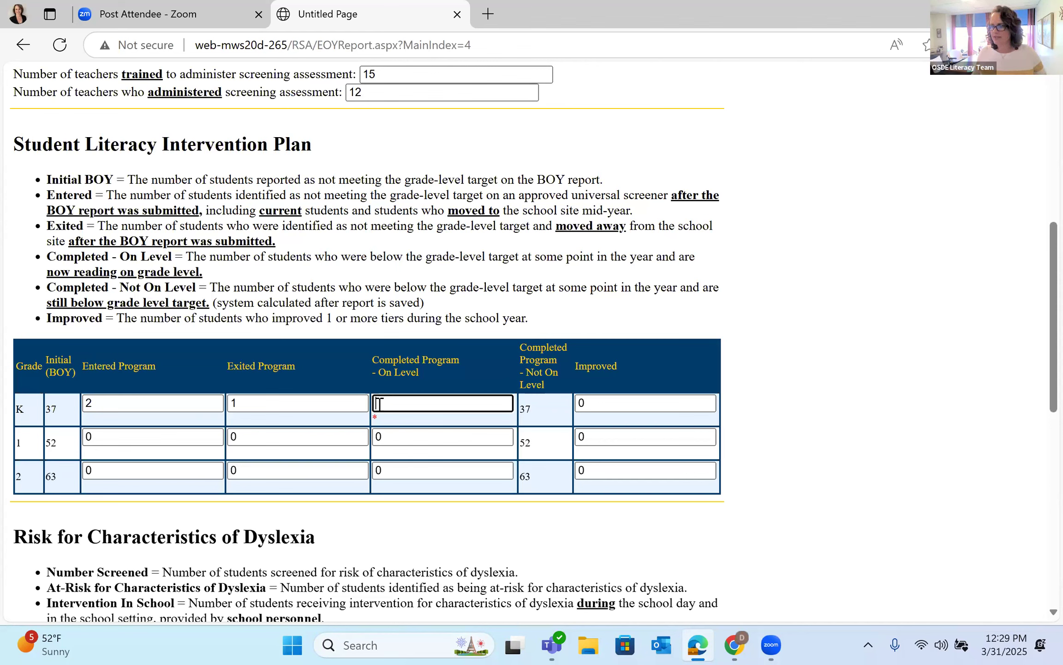
{"action": "type", "text": "20"}
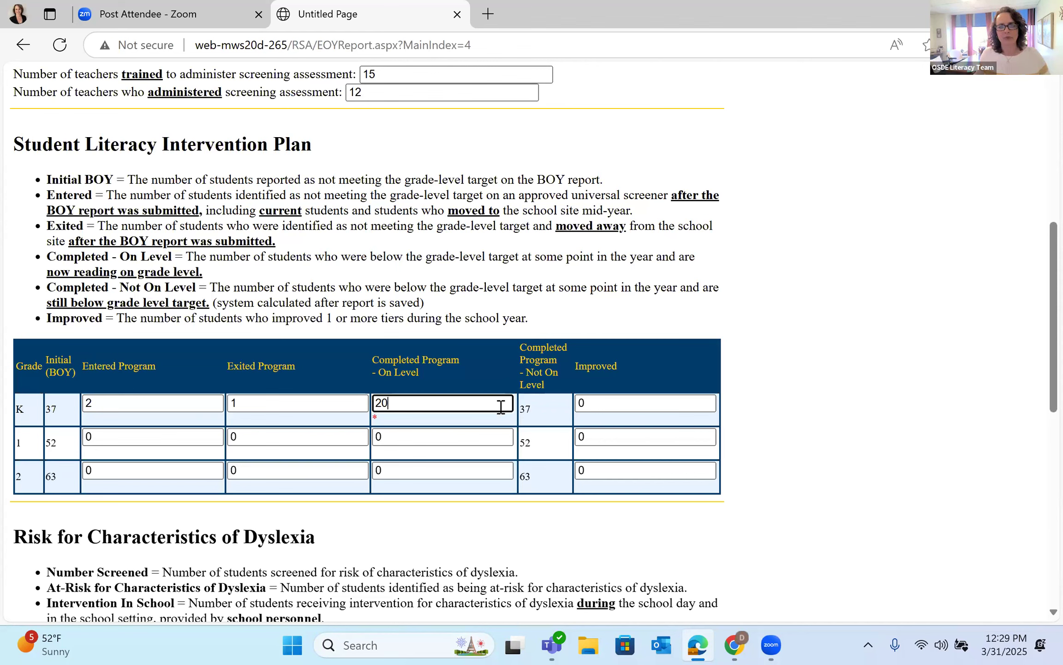
{"action": "left_click", "coordinate": [815, 390]}
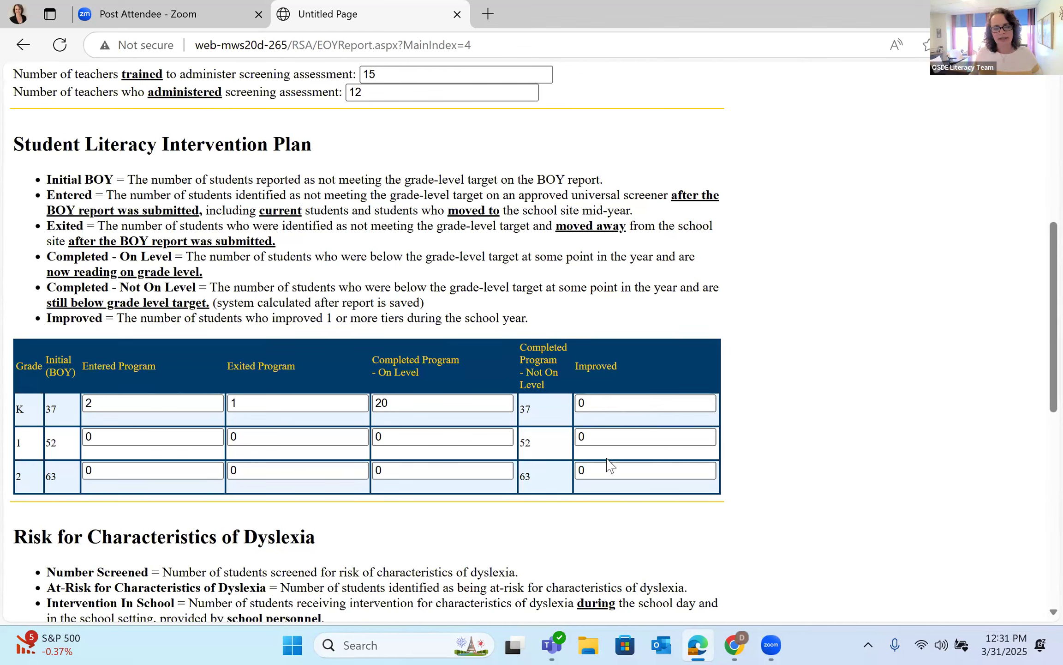
Step: Set the kindergarten Improved count to 30
{"action": "left_click", "coordinate": [613, 407]}
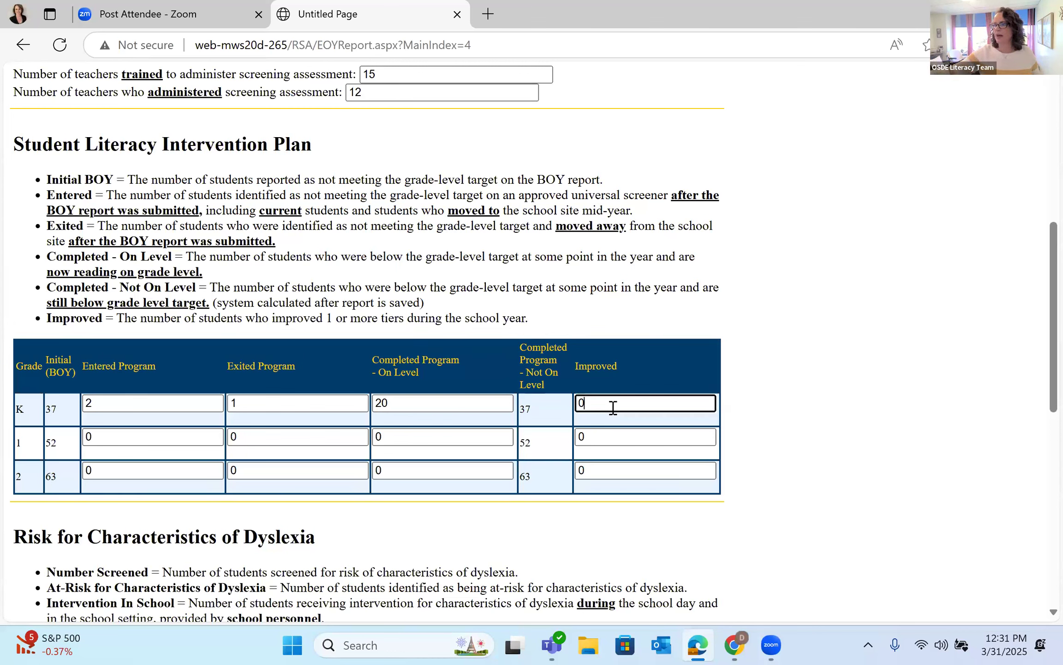
{"action": "type", "text": "30"}
{"action": "key", "text": "BackSpace"}
{"action": "key", "text": "BackSpace"}
{"action": "key", "text": "BackSpace"}
{"action": "type", "text": "30"}
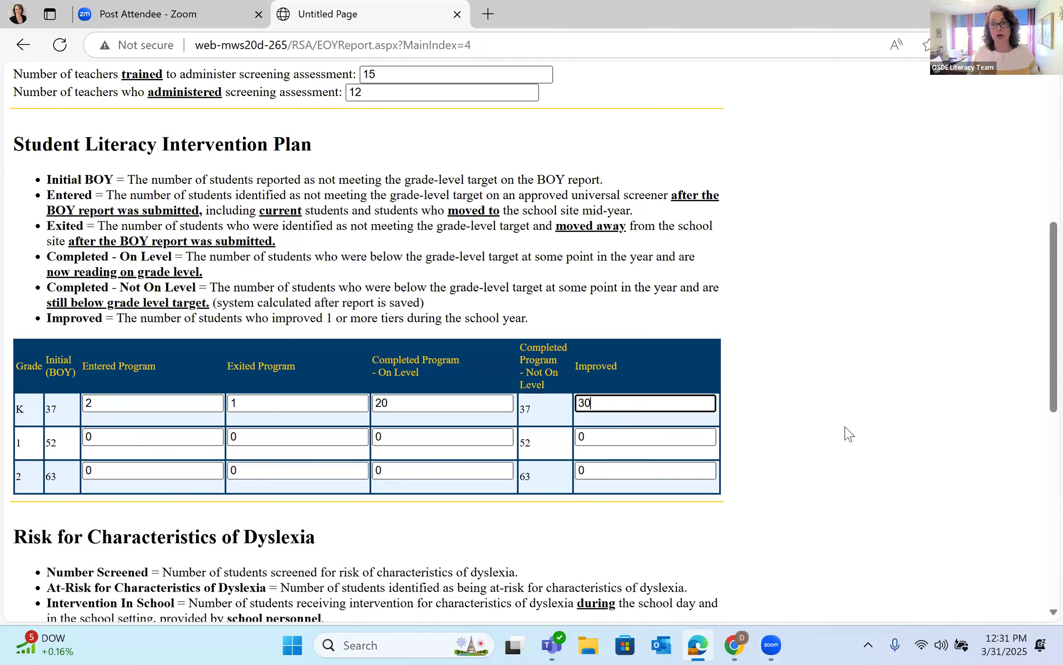
{"action": "left_click", "coordinate": [774, 422]}
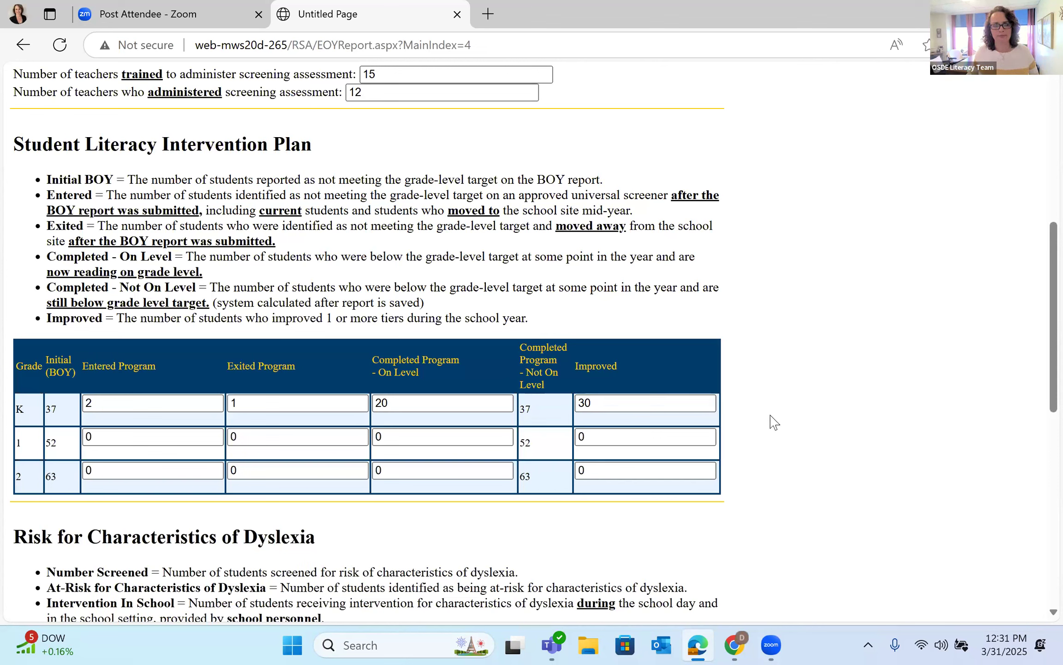
Step: Fill the grade 1 row: 0 entered, 0 exited, 30 on level, 40 improved
{"action": "left_click", "coordinate": [108, 437]}
{"action": "key", "text": "BackSpace"}
{"action": "type", "text": "0"}
{"action": "left_click", "coordinate": [283, 436]}
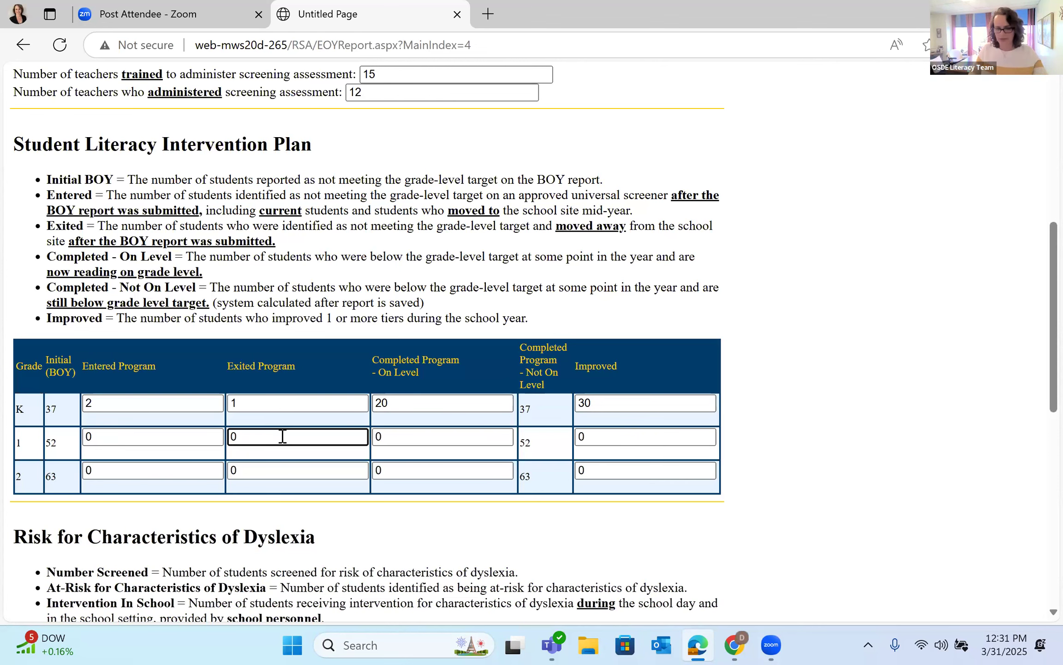
{"action": "type", "text": "0"}
{"action": "key", "text": "BackSpace"}
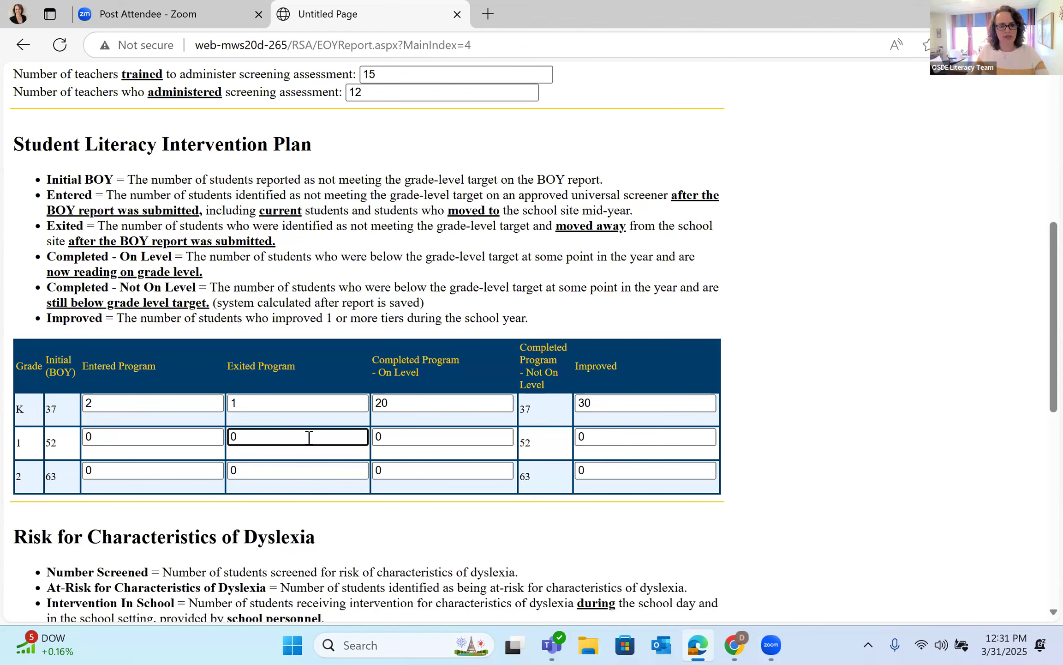
{"action": "left_click", "coordinate": [397, 442]}
{"action": "key", "text": "BackSpace"}
{"action": "type", "text": "30"}
{"action": "left_click", "coordinate": [631, 434]}
{"action": "key", "text": "BackSpace"}
{"action": "type", "text": "40"}
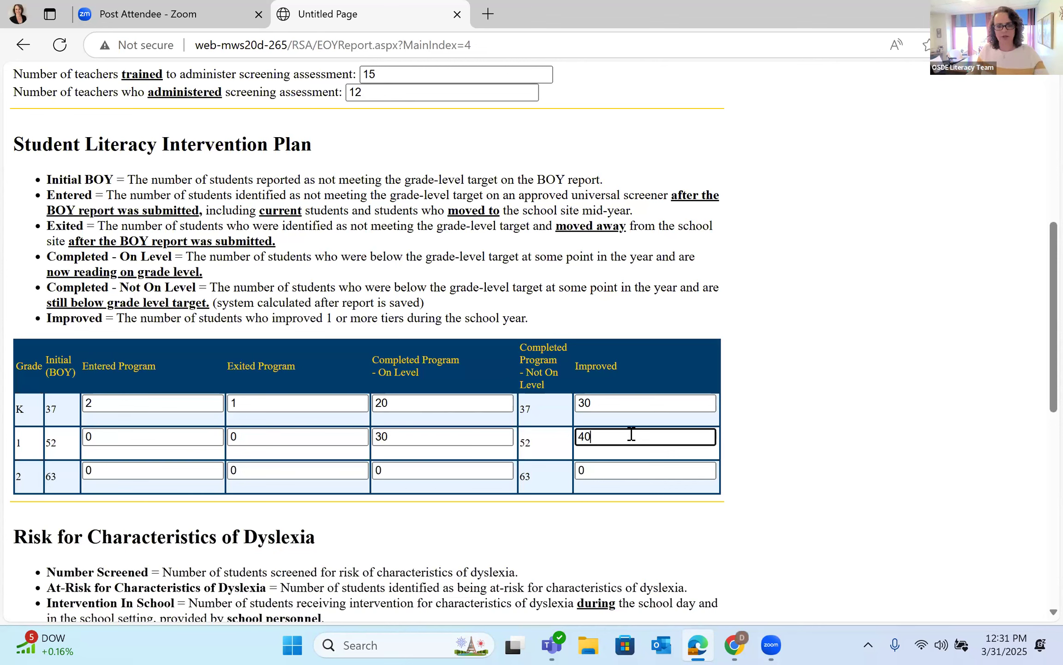
Step: Fill the grade 2 row: 3 entered, 2 exited, 40 on level, 50 improved
{"action": "left_click", "coordinate": [127, 466]}
{"action": "key", "text": "BackSpace"}
{"action": "type", "text": "3"}
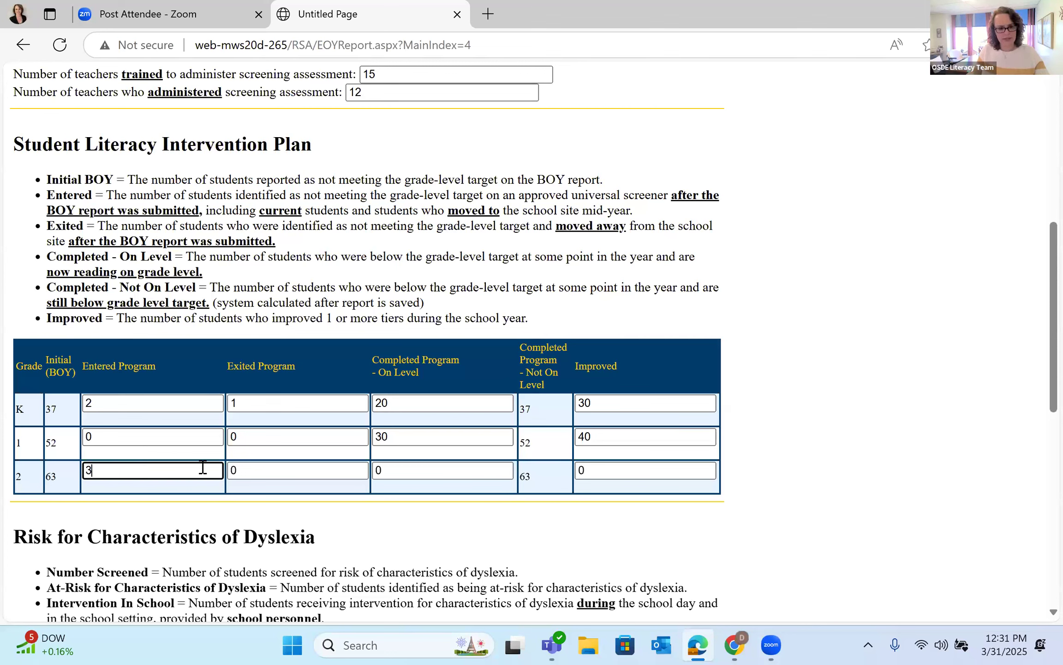
{"action": "left_click", "coordinate": [249, 467]}
{"action": "key", "text": "BackSpace"}
{"action": "type", "text": "2"}
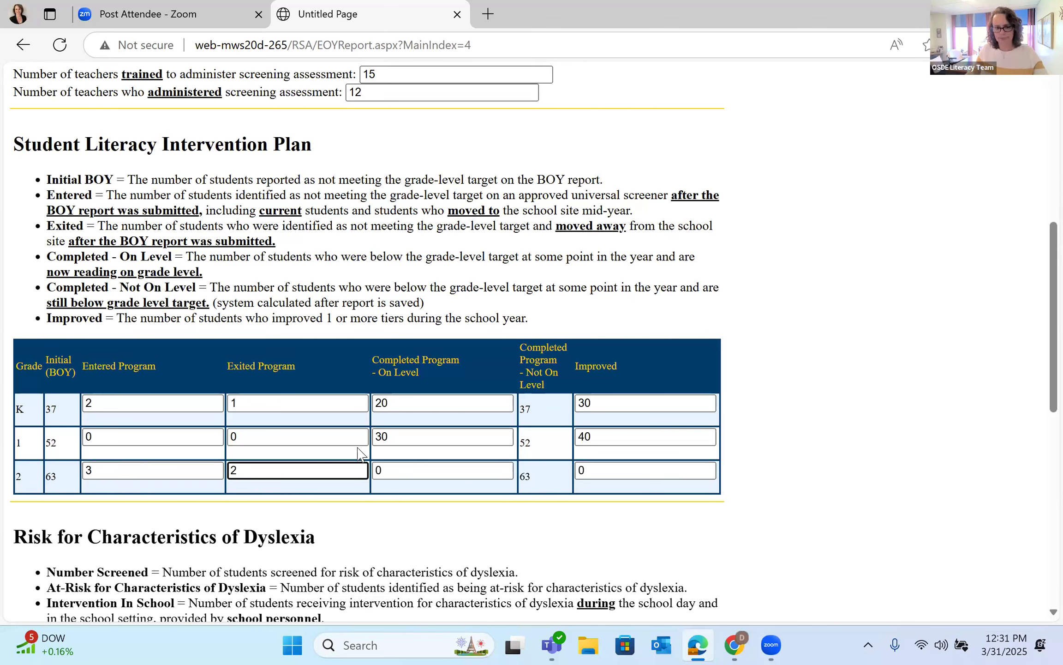
{"action": "left_click", "coordinate": [419, 473]}
{"action": "key", "text": "BackSpace"}
{"action": "type", "text": "4"}
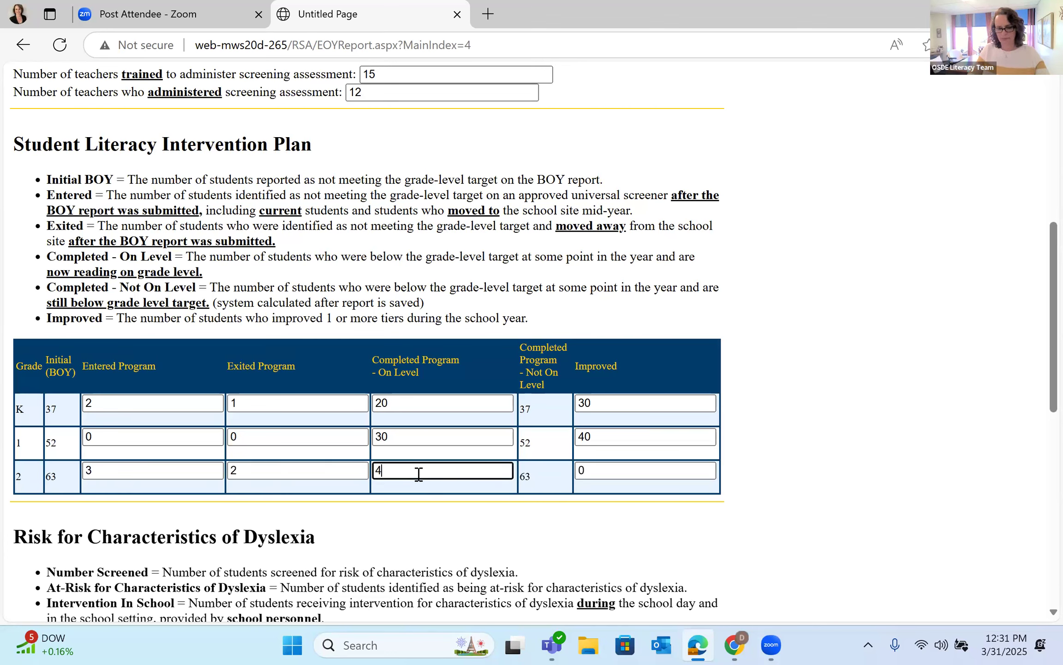
{"action": "type", "text": "0"}
{"action": "left_click", "coordinate": [605, 471]}
{"action": "key", "text": "BackSpace"}
{"action": "type", "text": "50"}
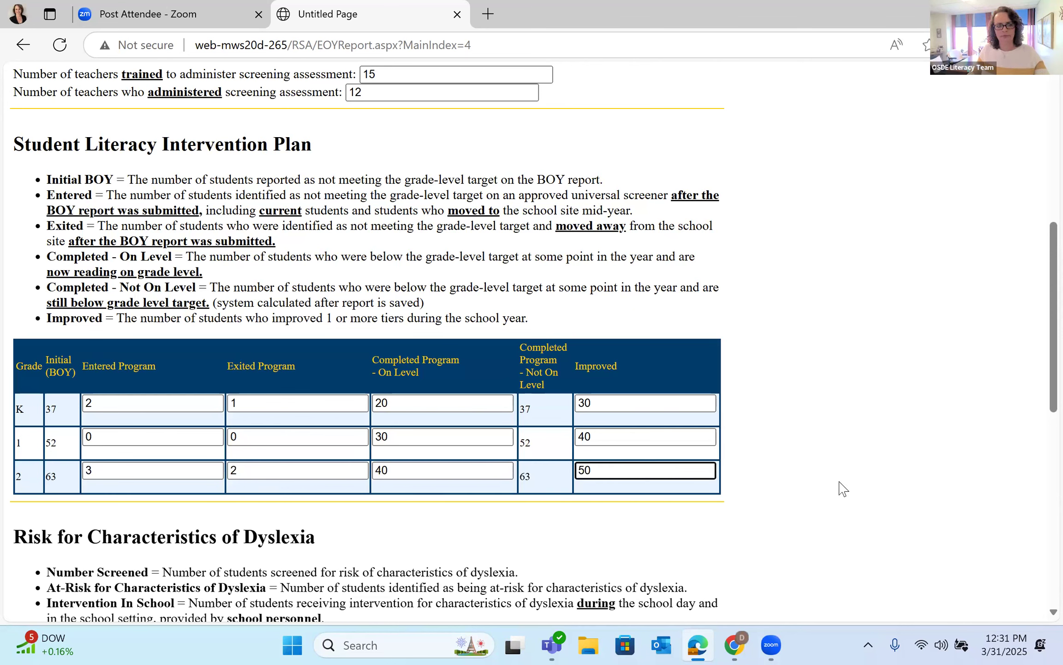
{"action": "left_click", "coordinate": [844, 488]}
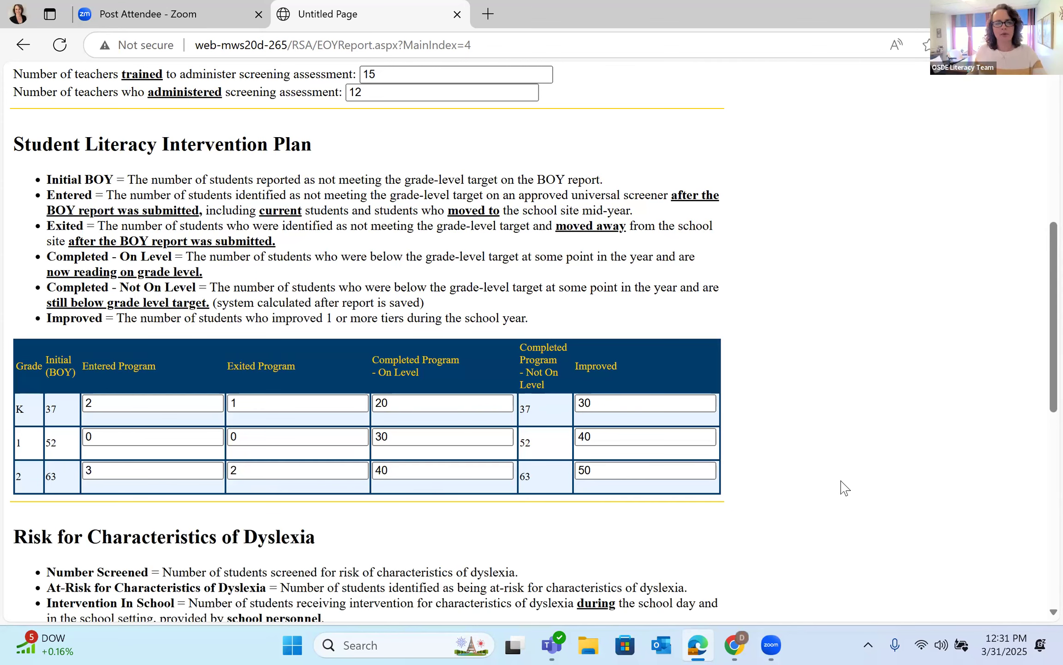
Step: Enter kindergarten dyslexia counts: 37 screened, 5 at-risk, 5 in-school, 1 outside school
{"action": "scroll", "coordinate": [844, 487], "scroll_direction": "down", "scroll_amount": 2}
{"action": "scroll", "coordinate": [844, 488], "scroll_direction": "down", "scroll_amount": 4}
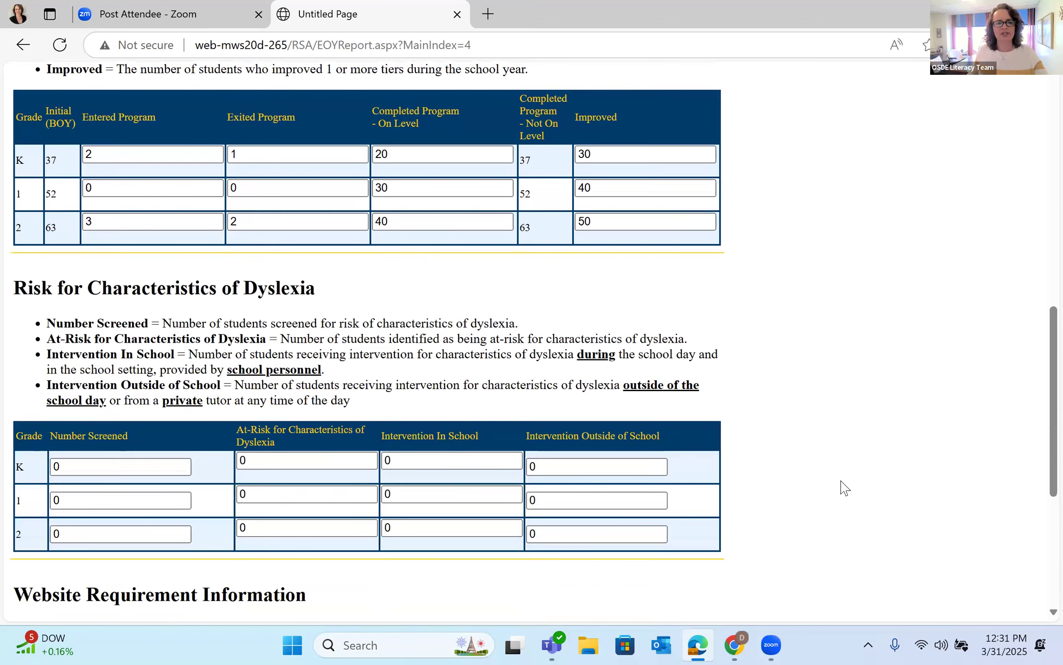
{"action": "scroll", "coordinate": [844, 488], "scroll_direction": "down", "scroll_amount": 2}
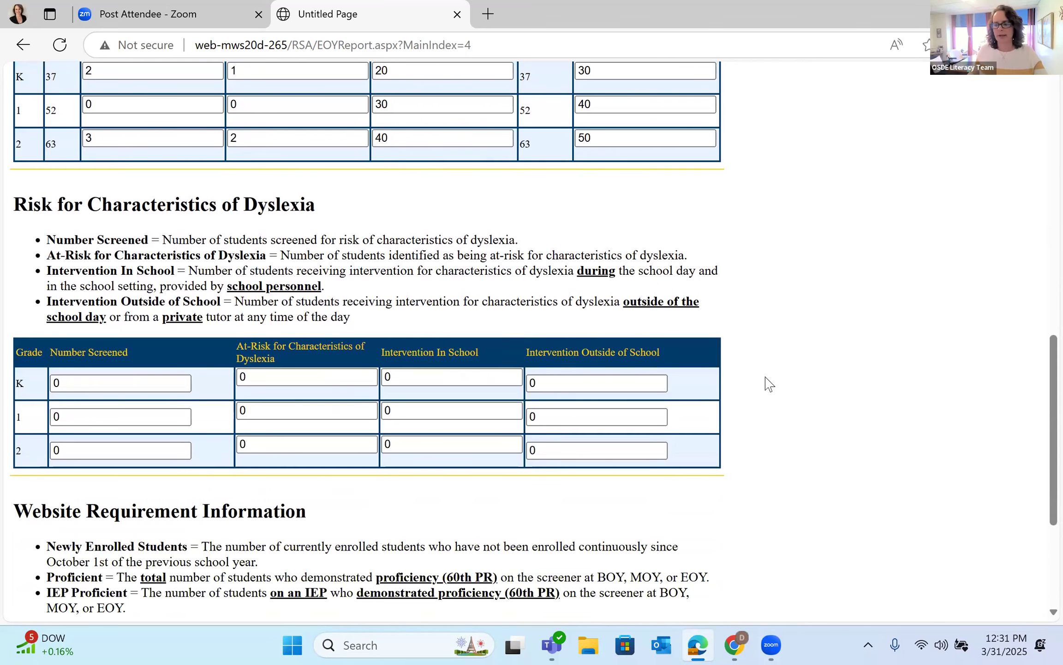
{"action": "scroll", "coordinate": [205, 427], "scroll_direction": "up", "scroll_amount": 2}
{"action": "left_click", "coordinate": [96, 465]}
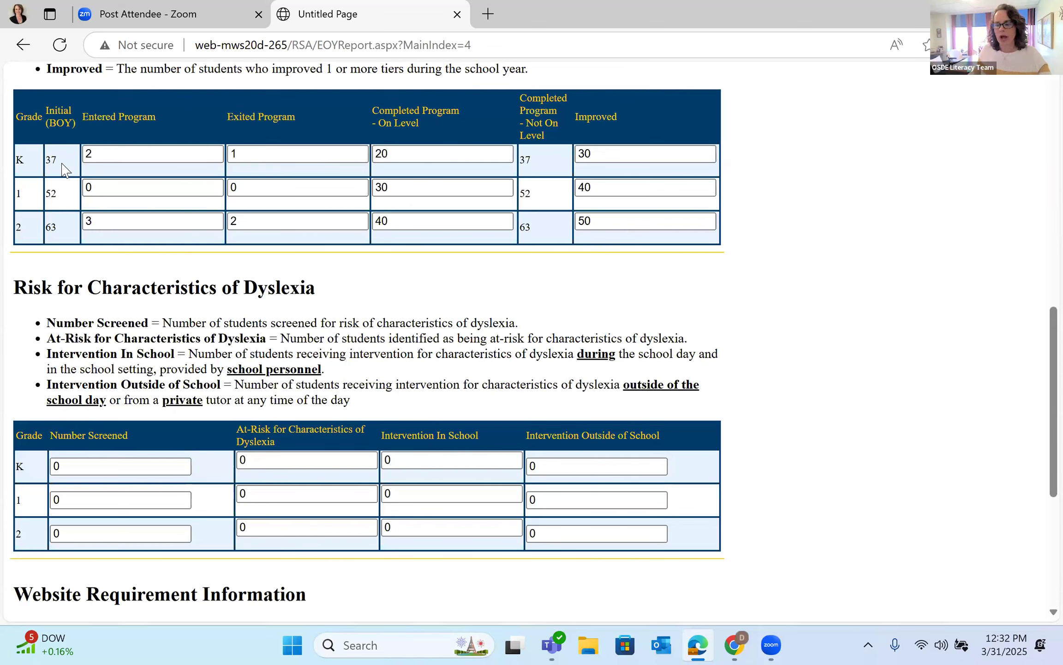
{"action": "left_click", "coordinate": [101, 466]}
{"action": "key", "text": "BackSpace"}
{"action": "type", "text": "37"}
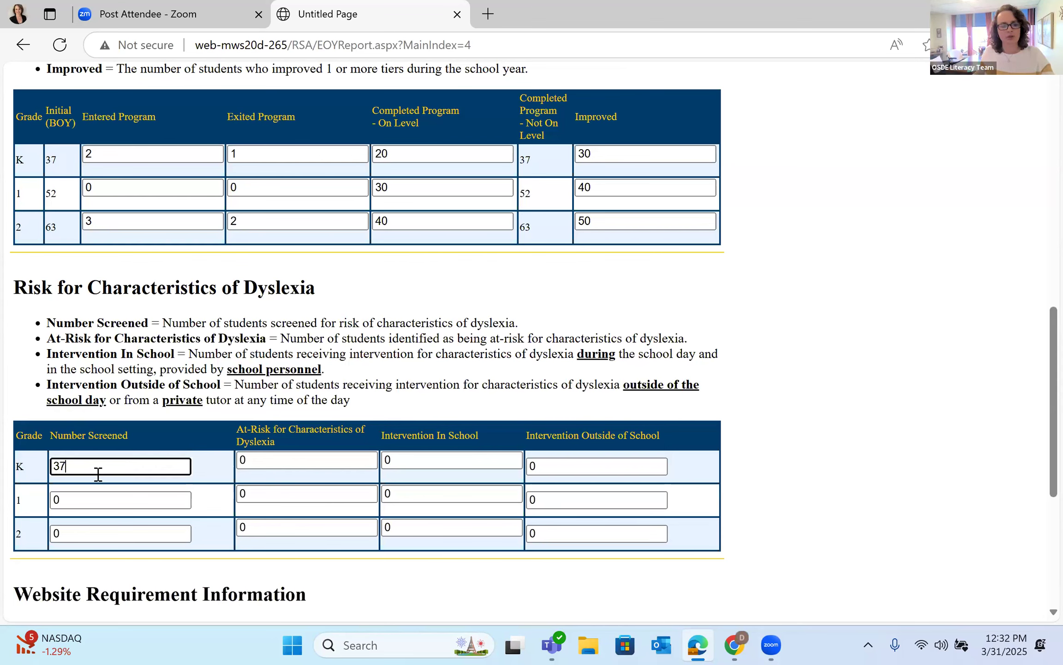
{"action": "left_click", "coordinate": [273, 460]}
{"action": "key", "text": "BackSpace"}
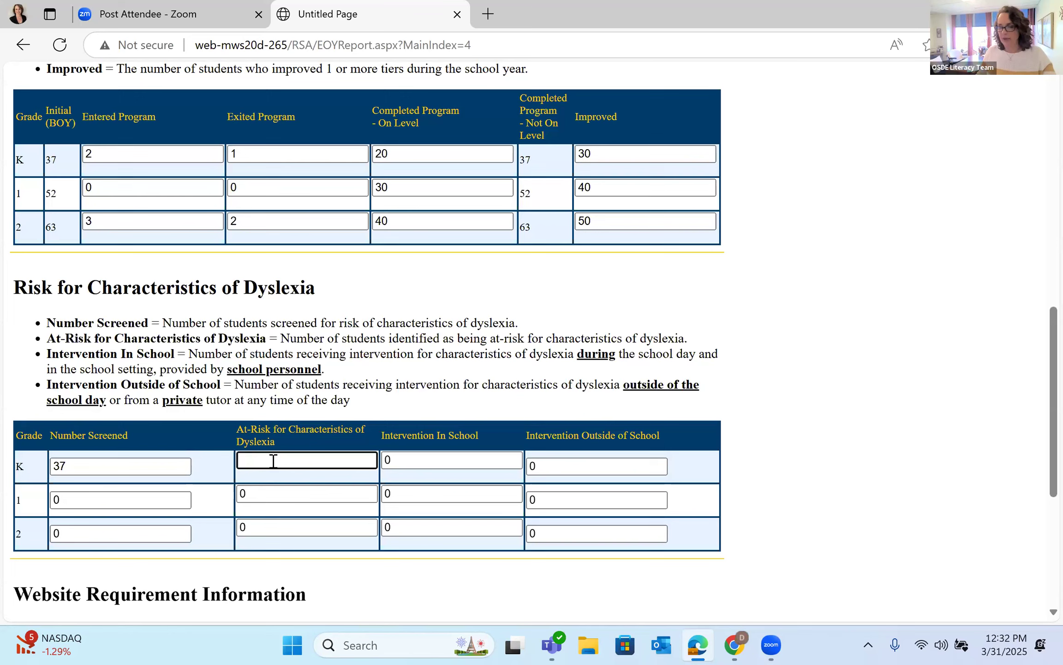
{"action": "type", "text": "5"}
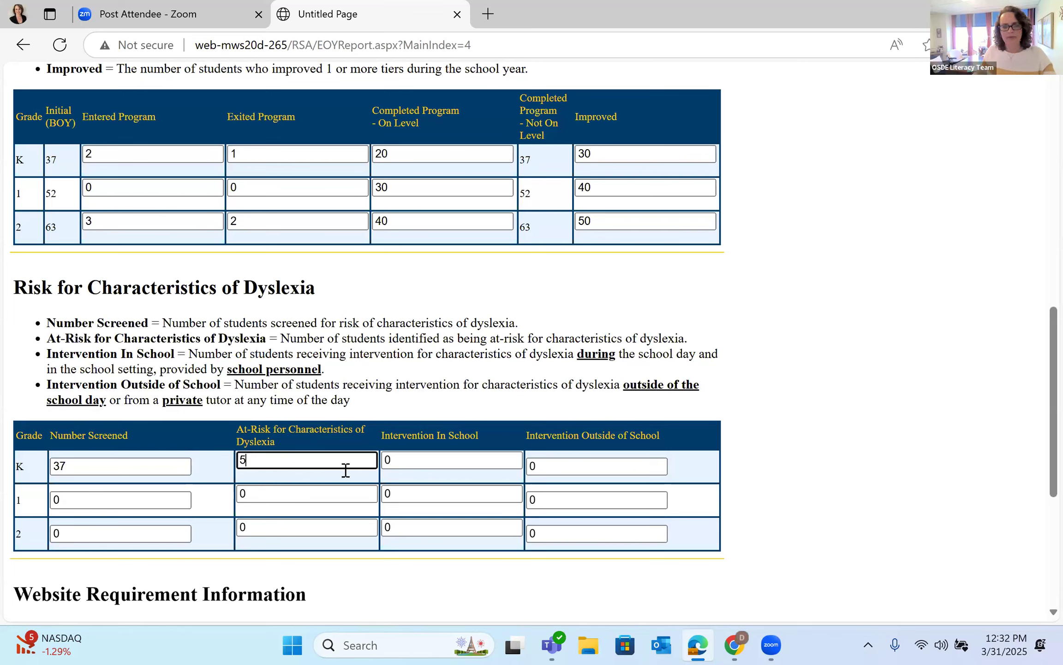
{"action": "left_click", "coordinate": [418, 461]}
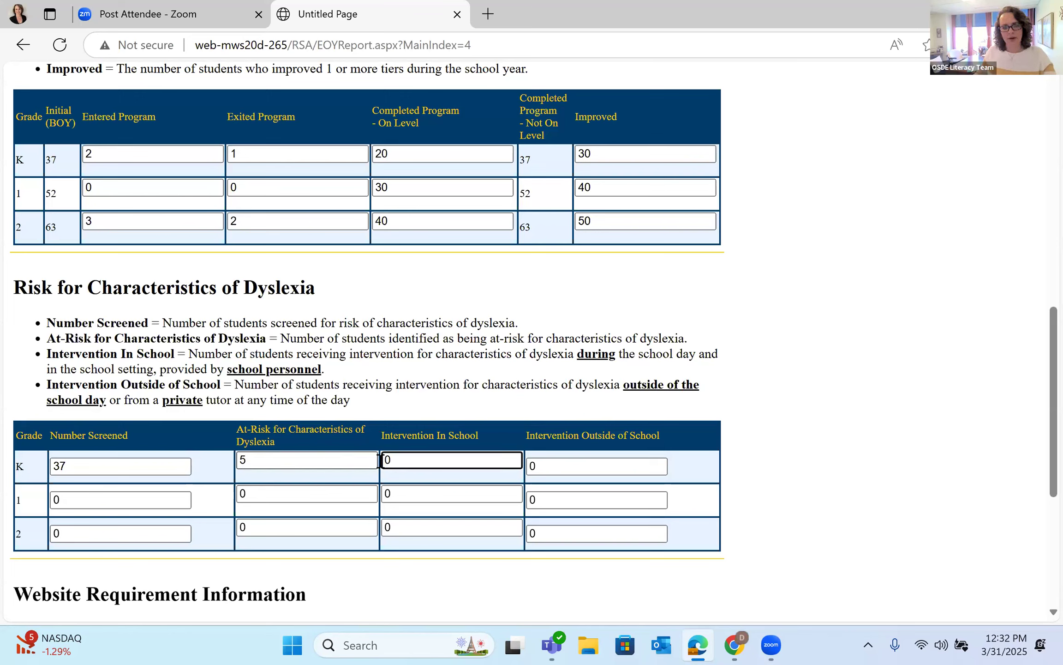
{"action": "key", "text": "BackSpace"}
{"action": "type", "text": "5"}
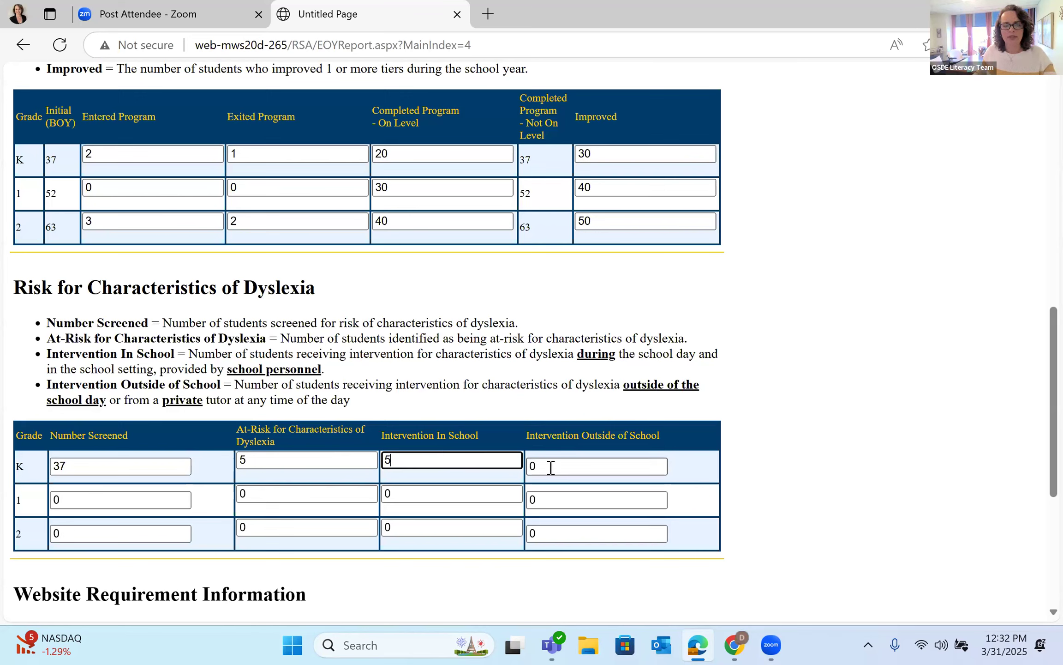
{"action": "left_click", "coordinate": [579, 469]}
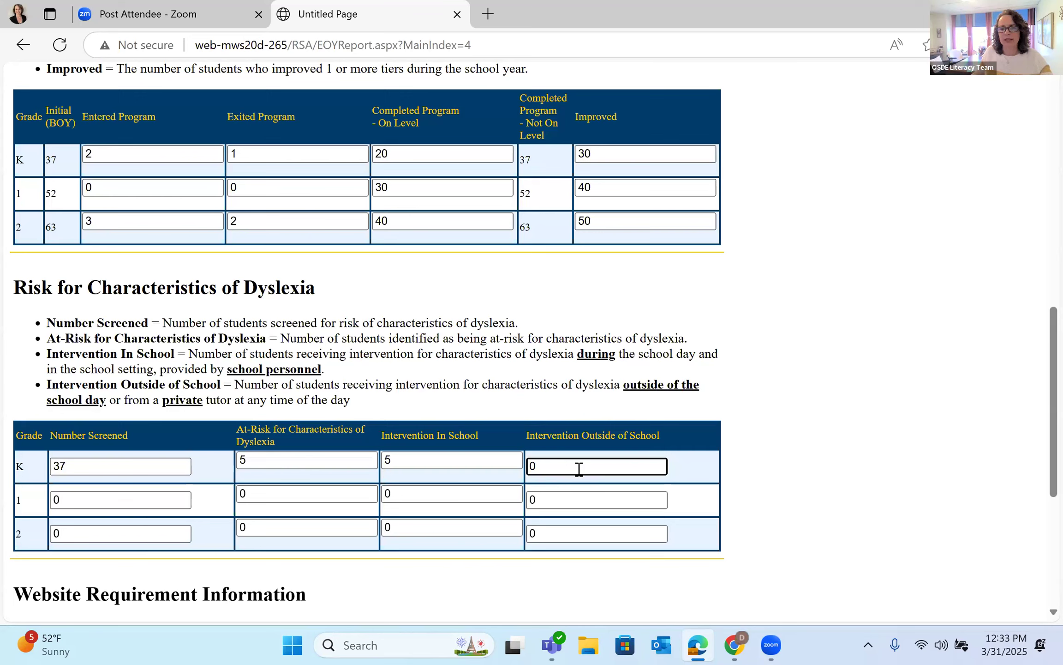
{"action": "key", "text": "BackSpace"}
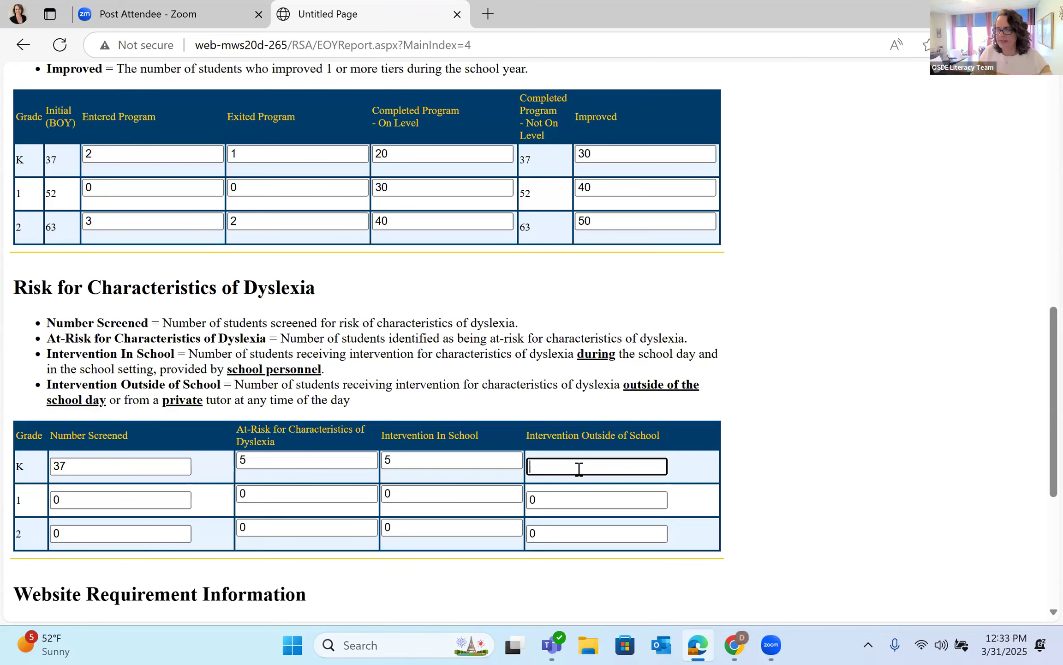
{"action": "type", "text": "1"}
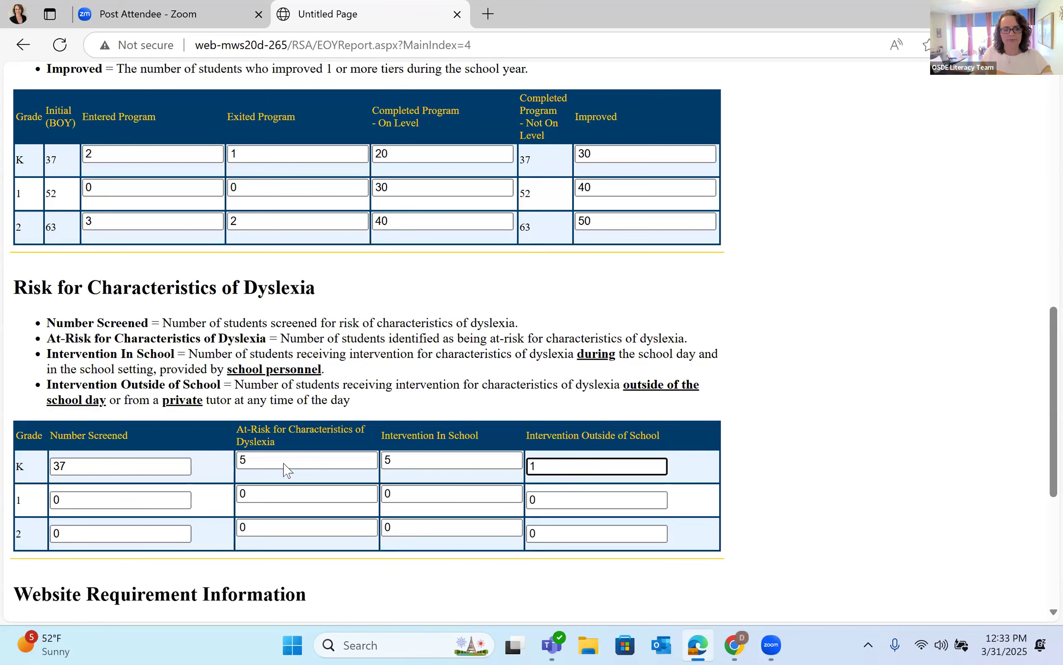
Step: Enter grade 1 counts of 55 screened, 8 at-risk, 8 in-school, and grade 2 screened 64
{"action": "left_click", "coordinate": [118, 500]}
{"action": "key", "text": "BackSpace"}
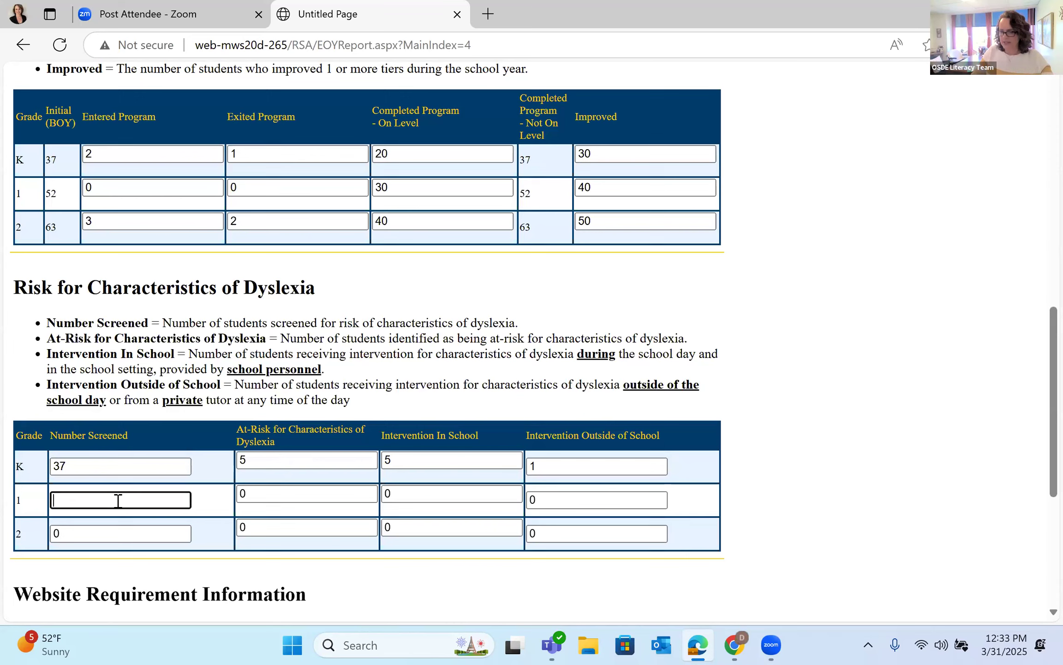
{"action": "type", "text": "55"}
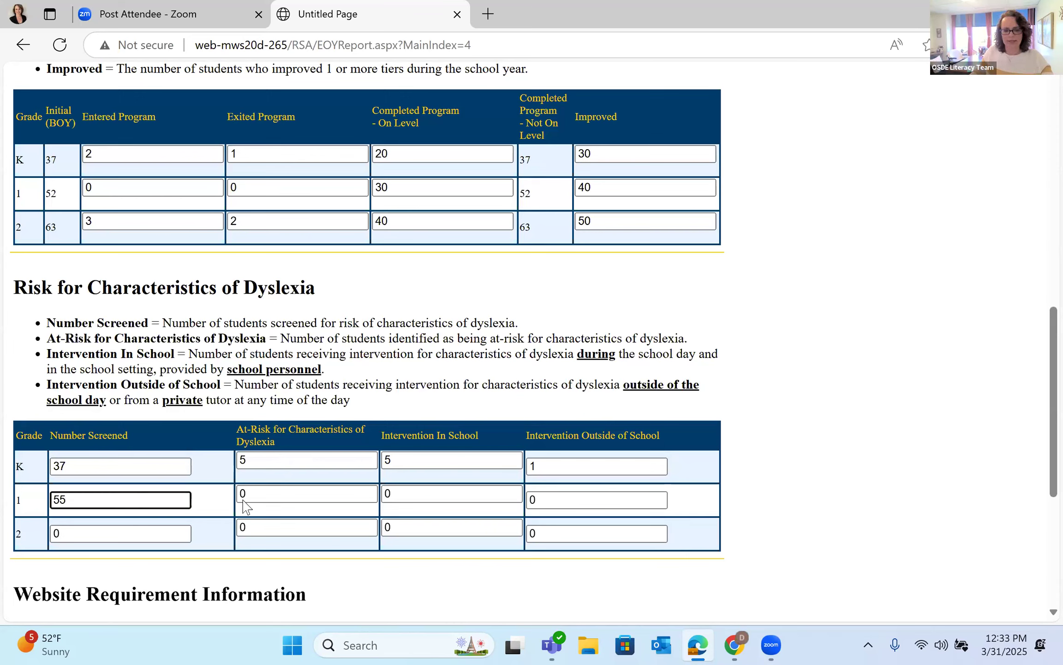
{"action": "left_click", "coordinate": [278, 494]}
{"action": "key", "text": "BackSpace"}
{"action": "type", "text": "8"}
{"action": "left_click", "coordinate": [419, 493]}
{"action": "key", "text": "BackSpace"}
{"action": "type", "text": "8"}
{"action": "left_click", "coordinate": [123, 536]}
{"action": "key", "text": "BackSpace"}
{"action": "type", "text": "64"}
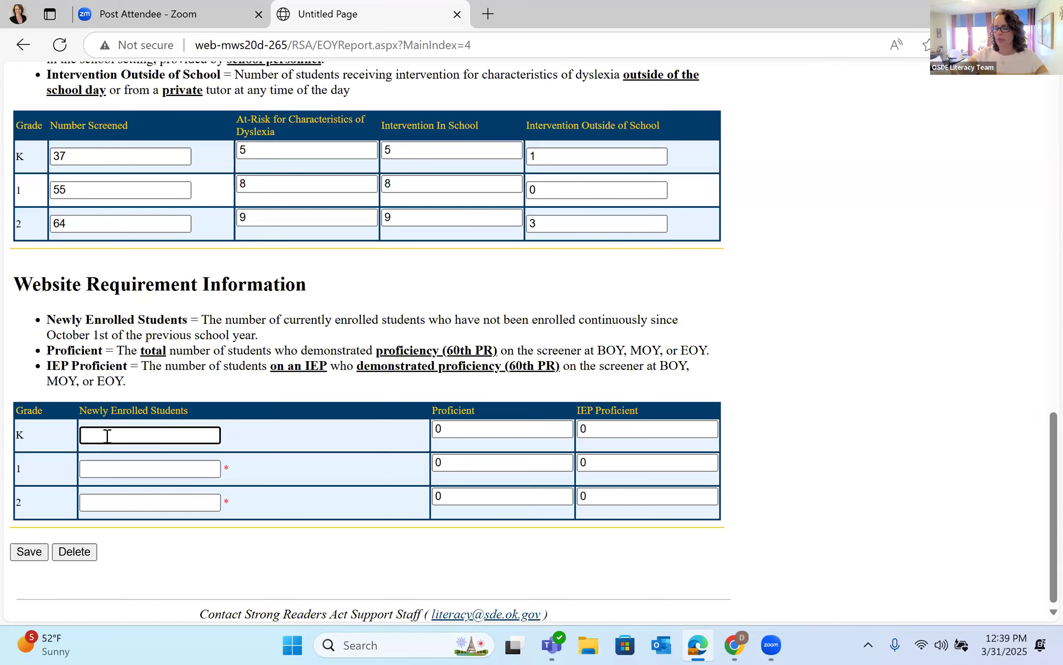
Step: Type Newly Enrolled Students counts of 20 for K, 15 for grade 1, 30 for grade 2
{"action": "type", "text": "20"}
{"action": "left_click", "coordinate": [108, 470]}
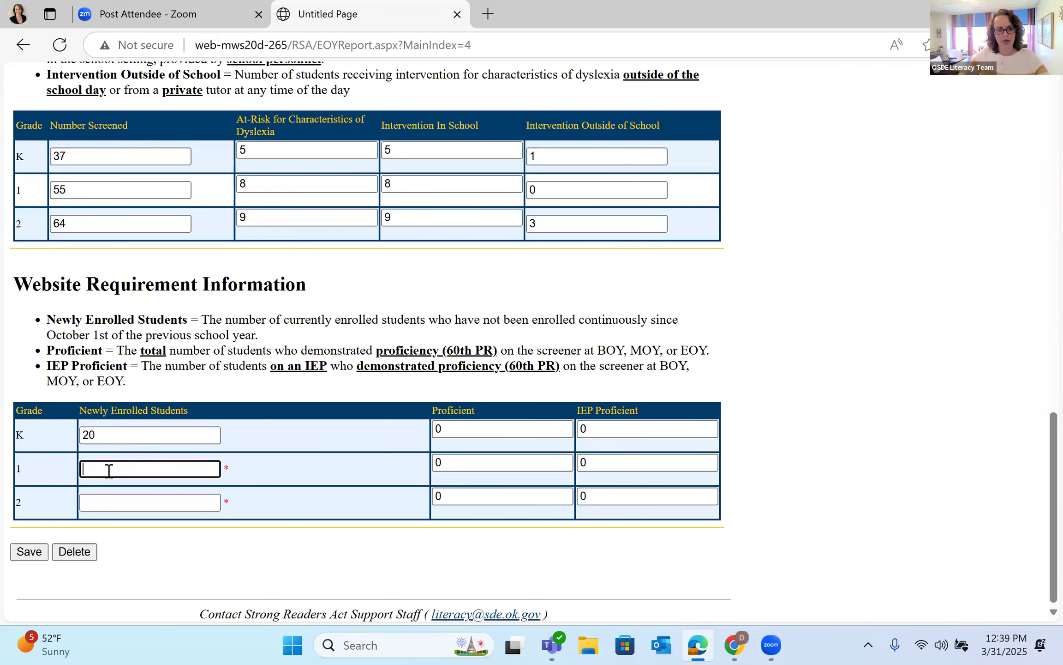
{"action": "type", "text": "15"}
{"action": "left_click", "coordinate": [109, 502]}
{"action": "type", "text": "30"}
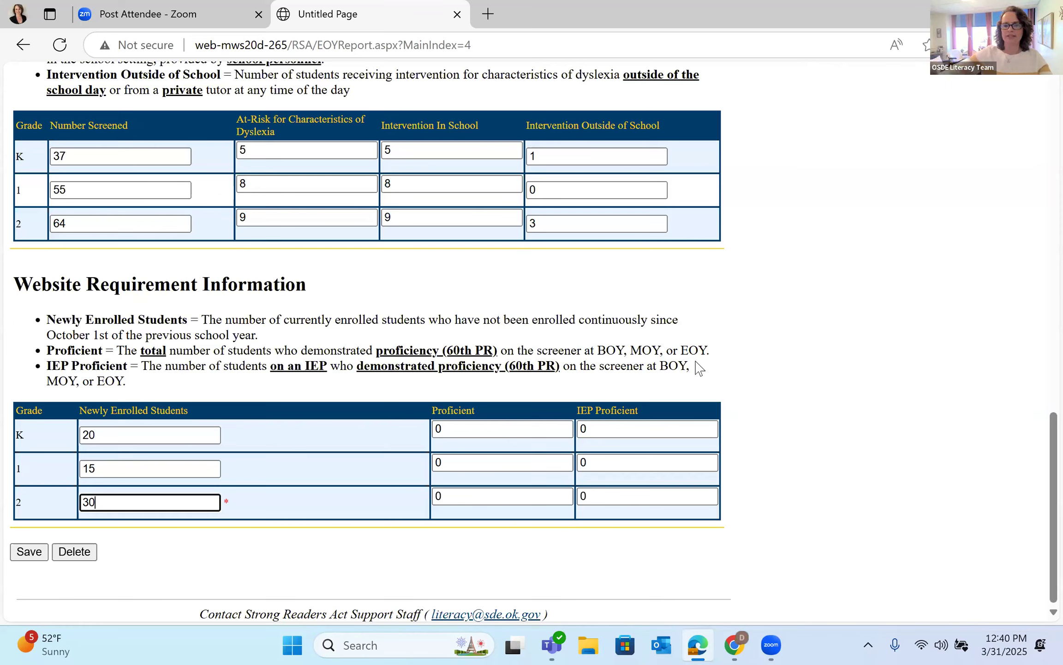
Step: Replace the Proficient zeros with 15 for K, 20 for grade 1 and 25 for grade 2
{"action": "left_click", "coordinate": [479, 429]}
{"action": "key", "text": "BackSpace"}
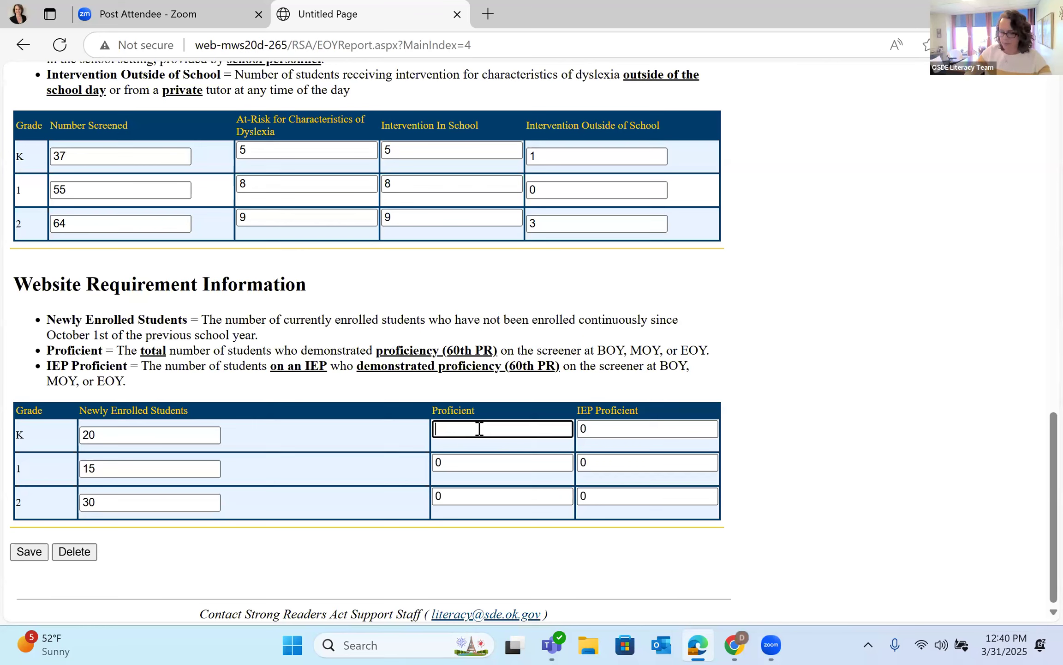
{"action": "type", "text": "15"}
{"action": "left_click", "coordinate": [482, 468]}
{"action": "key", "text": "BackSpace"}
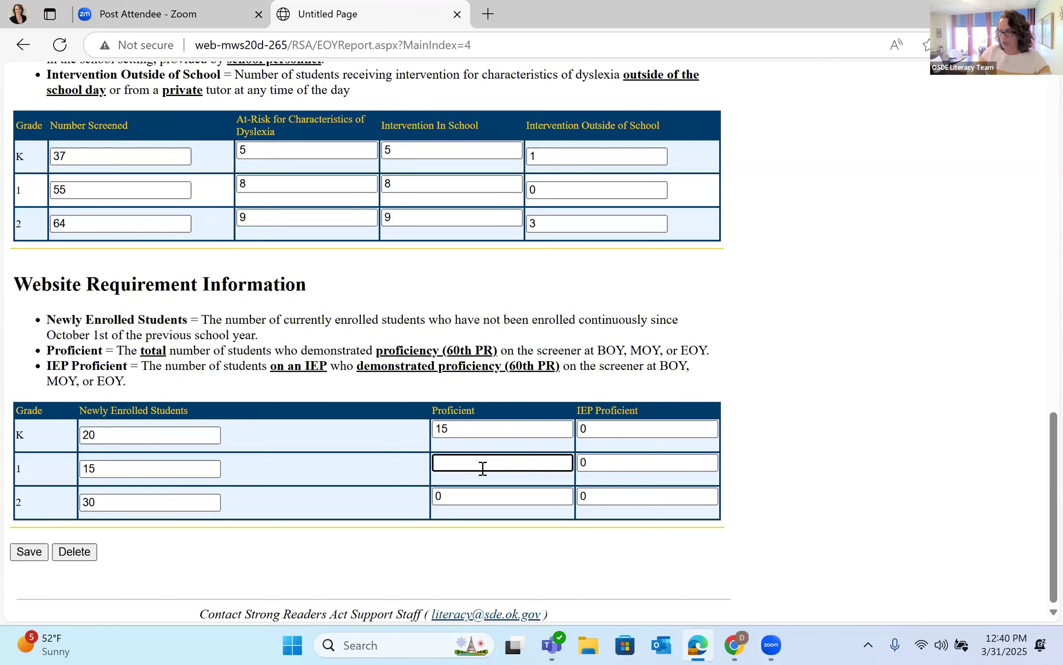
{"action": "type", "text": "20"}
{"action": "left_click", "coordinate": [476, 496]}
{"action": "key", "text": "BackSpace"}
{"action": "type", "text": "25"}
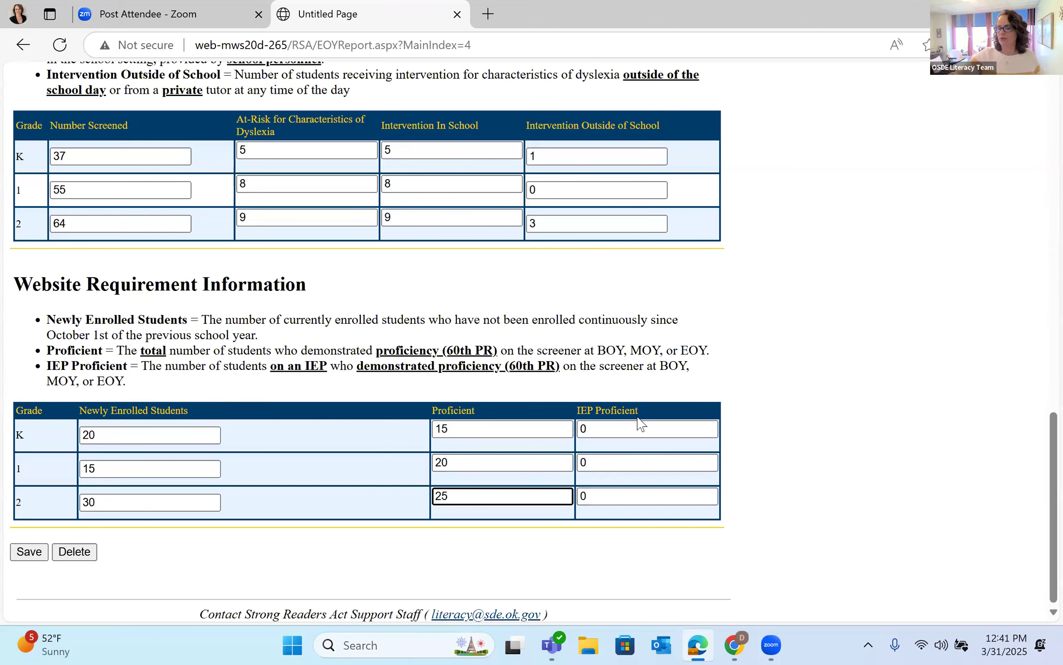
Step: Change the IEP Proficient counts from 0 to 3 for K, 5 for grade 1 and 7 for grade 2
{"action": "left_click", "coordinate": [638, 419]}
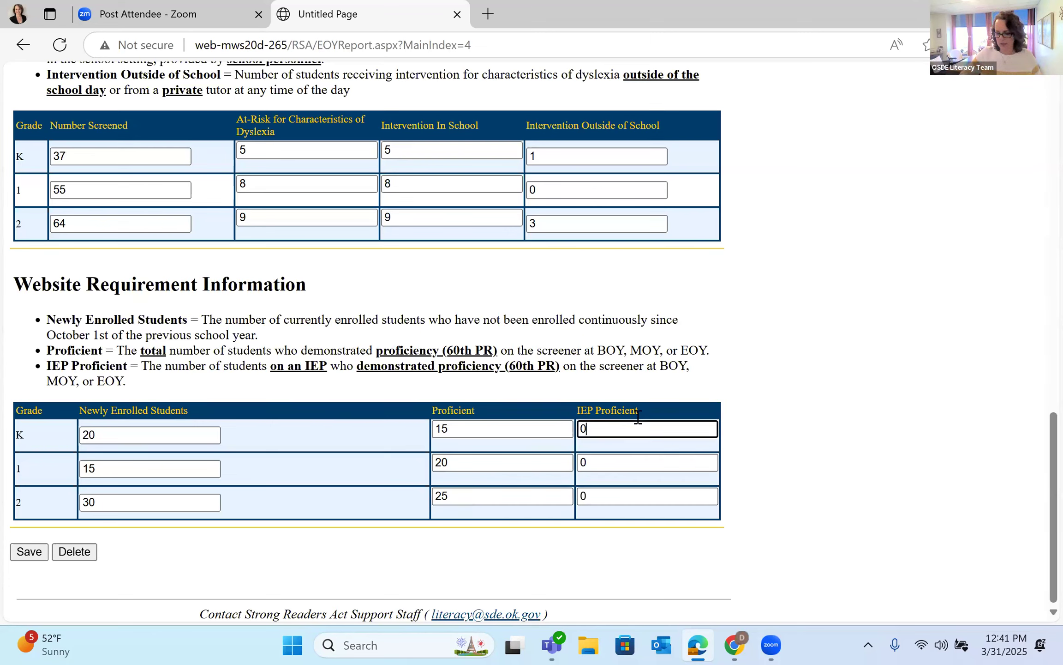
{"action": "key", "text": "BackSpace"}
{"action": "type", "text": "3"}
{"action": "left_click", "coordinate": [614, 446]}
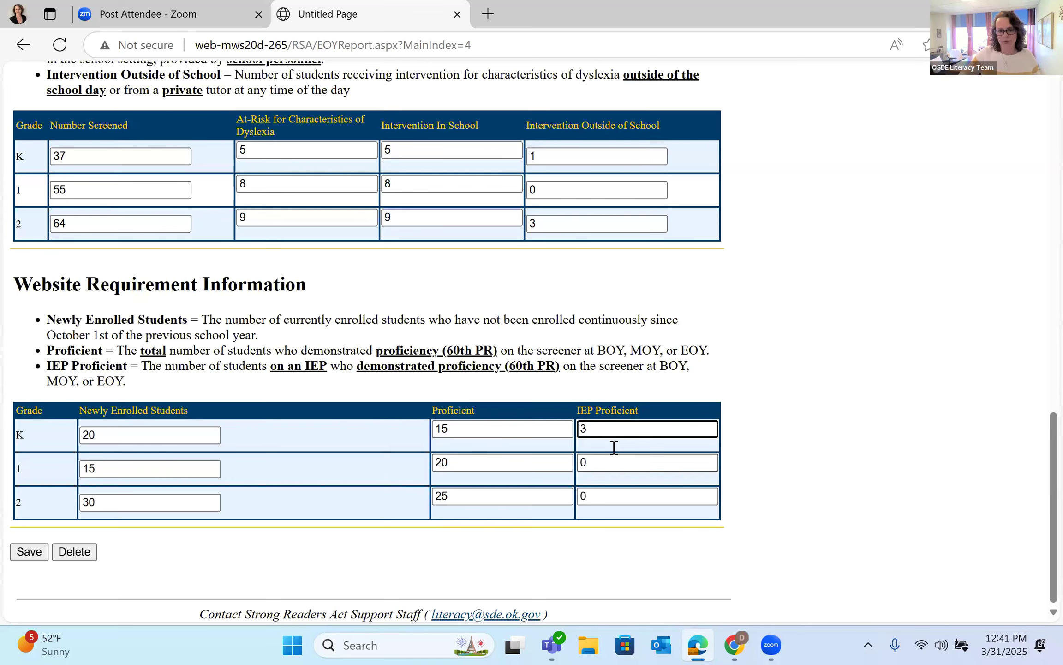
{"action": "key", "text": "BackSpace"}
{"action": "type", "text": "5"}
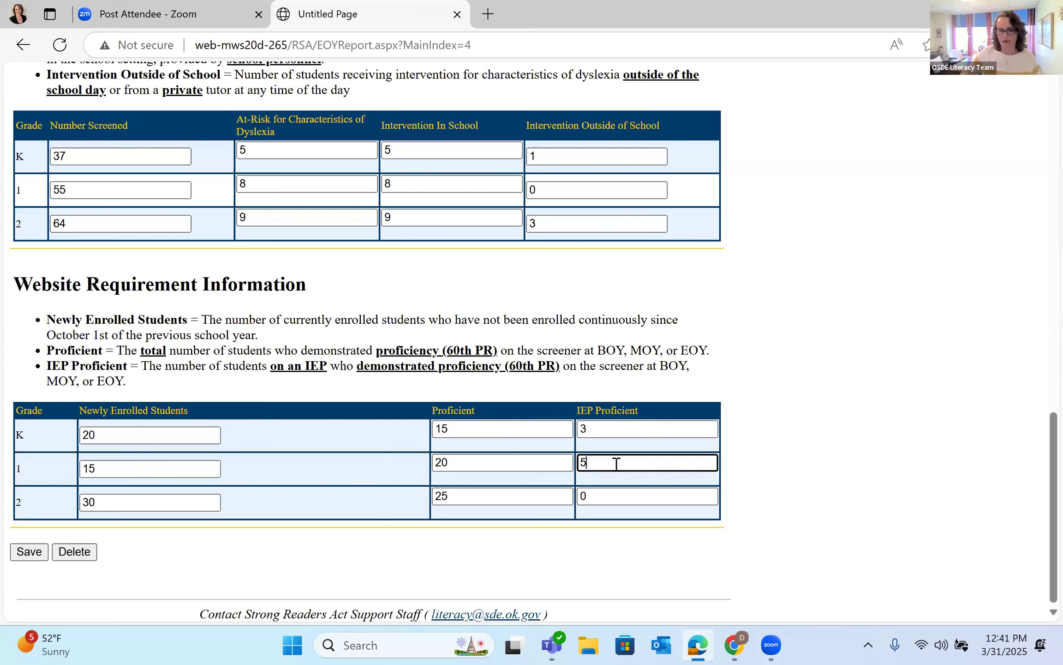
{"action": "left_click", "coordinate": [629, 494]}
{"action": "key", "text": "BackSpace"}
{"action": "type", "text": "7"}
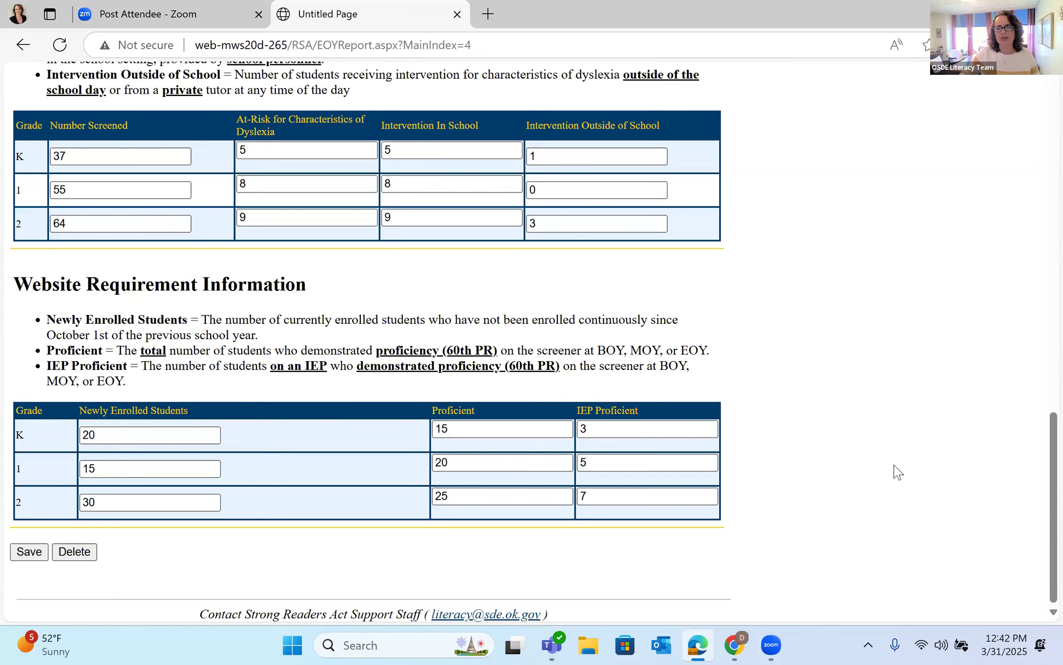
Step: Save the End-of-Year report and scroll through the page to confirm its status reads Saved
{"action": "left_click", "coordinate": [31, 553]}
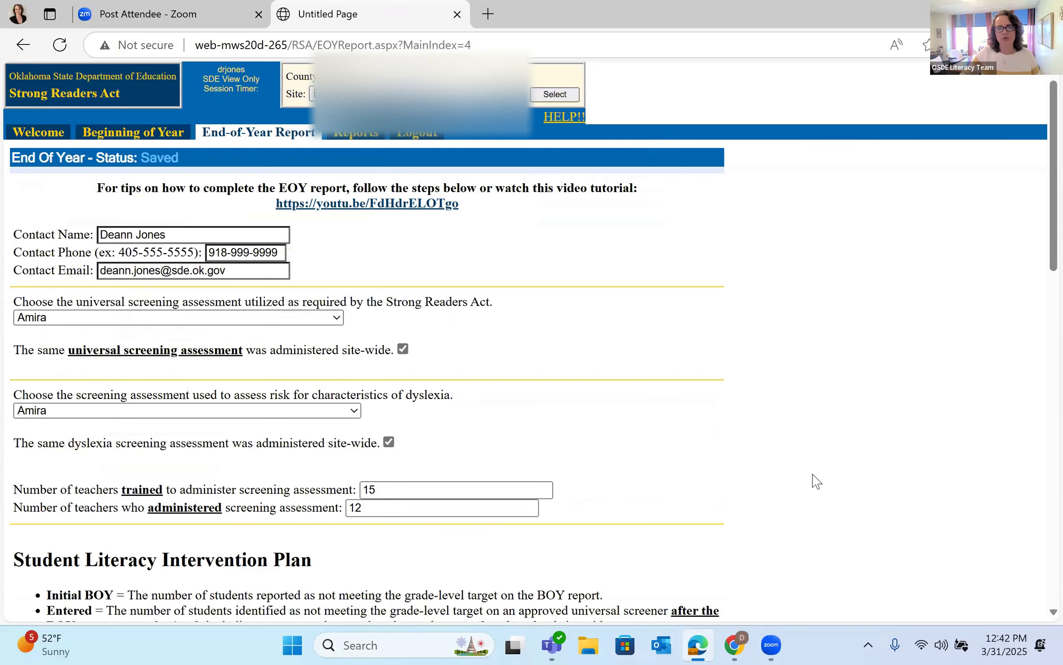
{"action": "scroll", "coordinate": [814, 482], "scroll_direction": "down", "scroll_amount": 10}
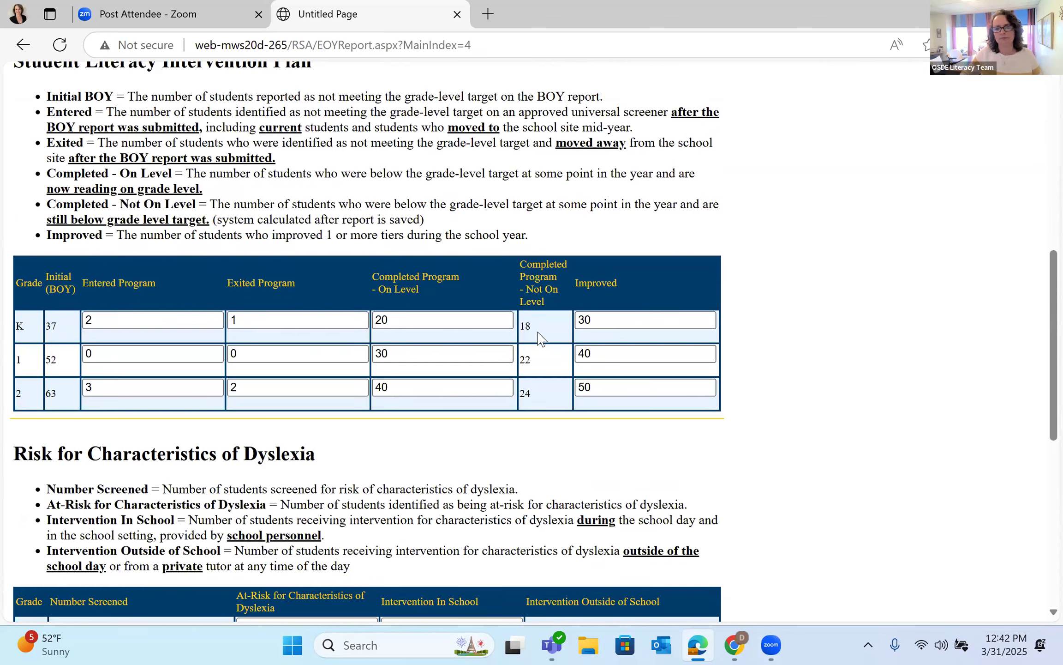
{"action": "scroll", "coordinate": [814, 403], "scroll_direction": "down", "scroll_amount": 2}
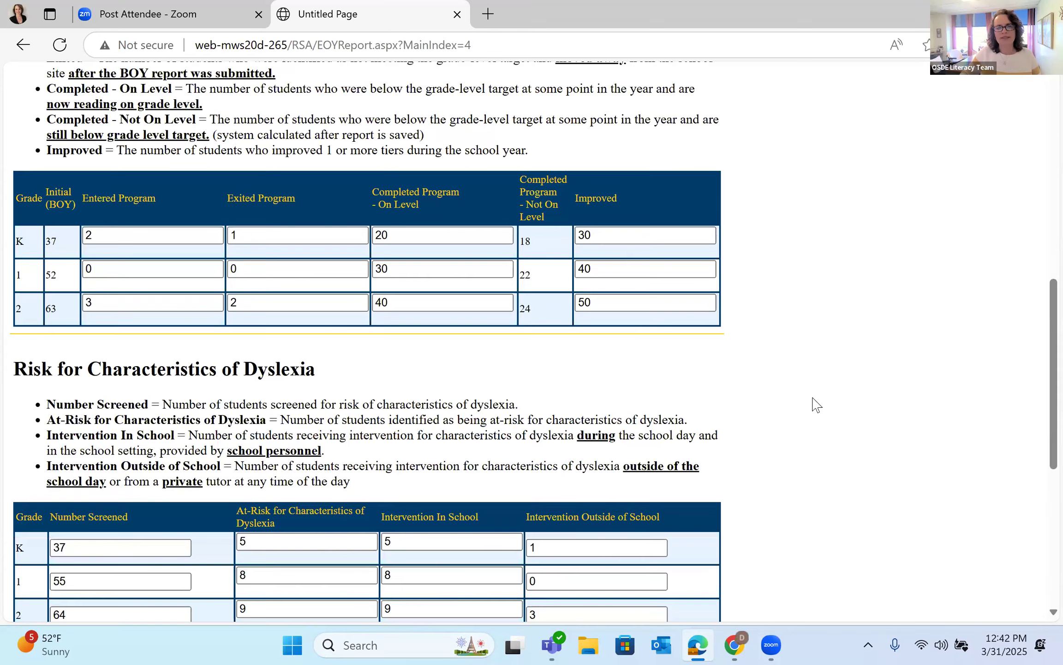
{"action": "scroll", "coordinate": [815, 401], "scroll_direction": "down", "scroll_amount": 6}
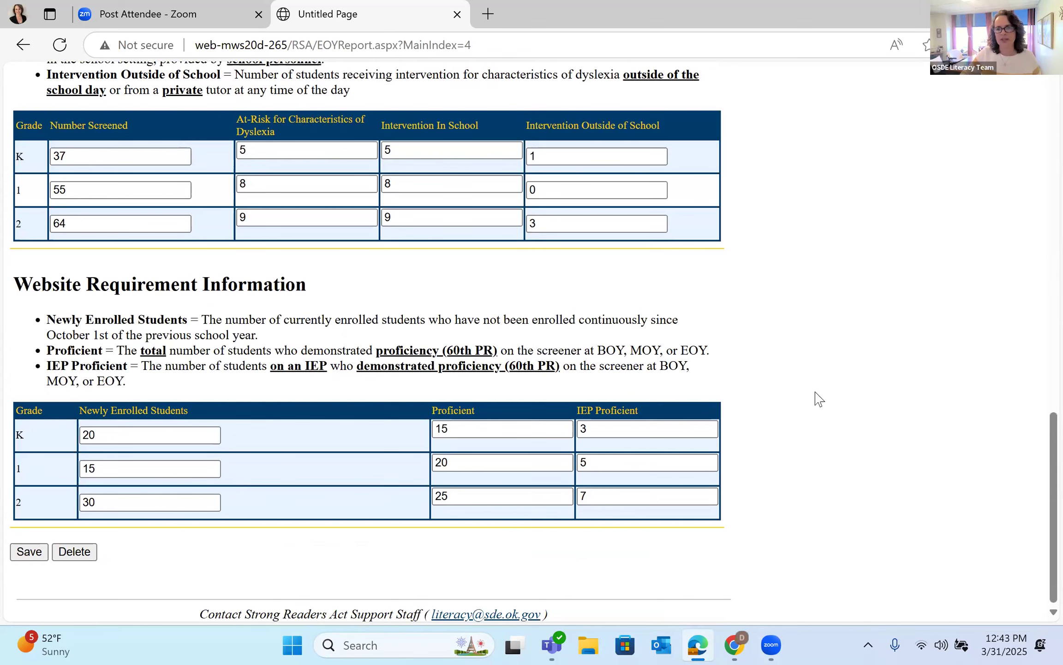
{"action": "scroll", "coordinate": [819, 399], "scroll_direction": "up", "scroll_amount": 15}
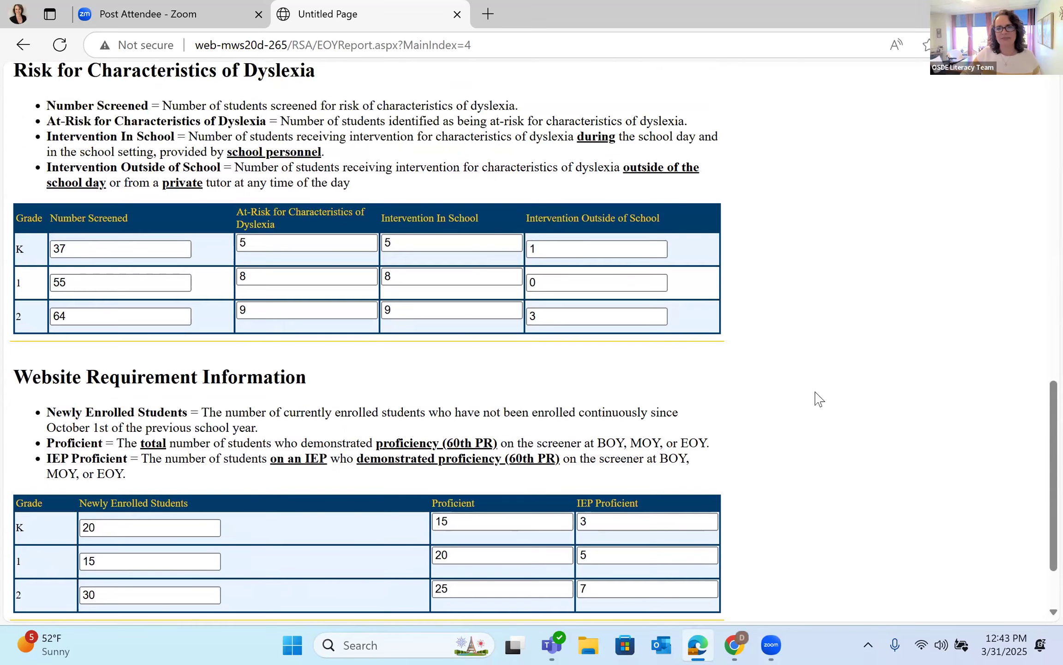